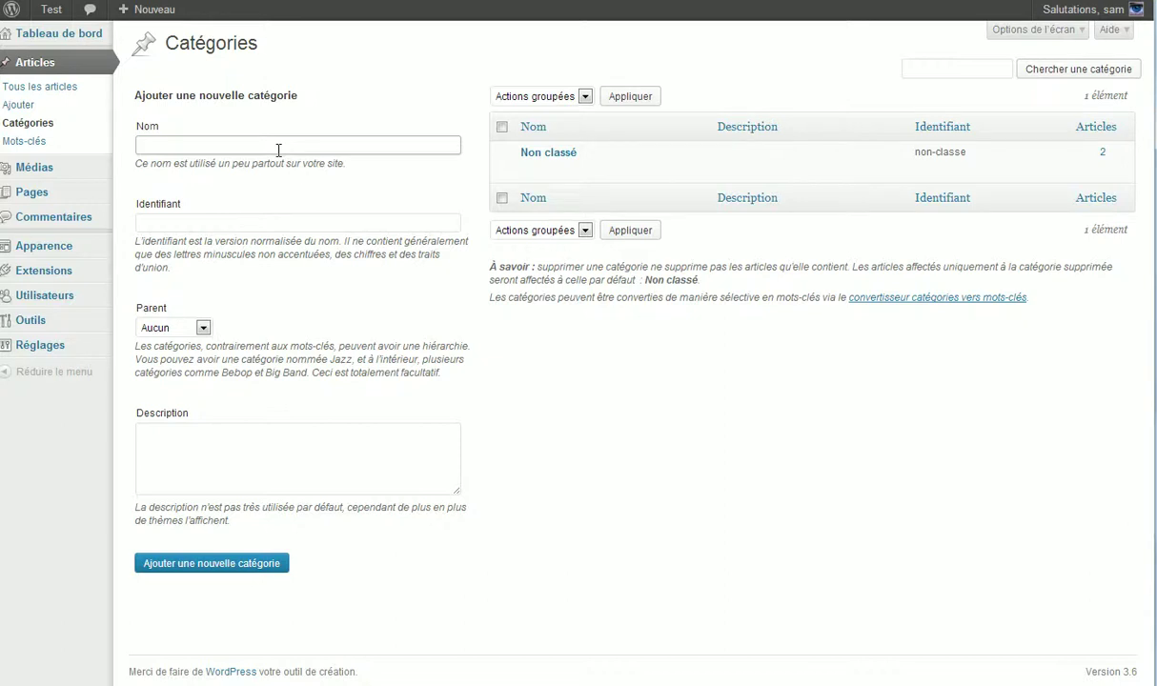
# Step: Name the new category "Les tests" and give it the identifier "les-tests"
pyautogui.write('Les tests')
pyautogui.click(220, 219)
pyautogui.write('les-test')
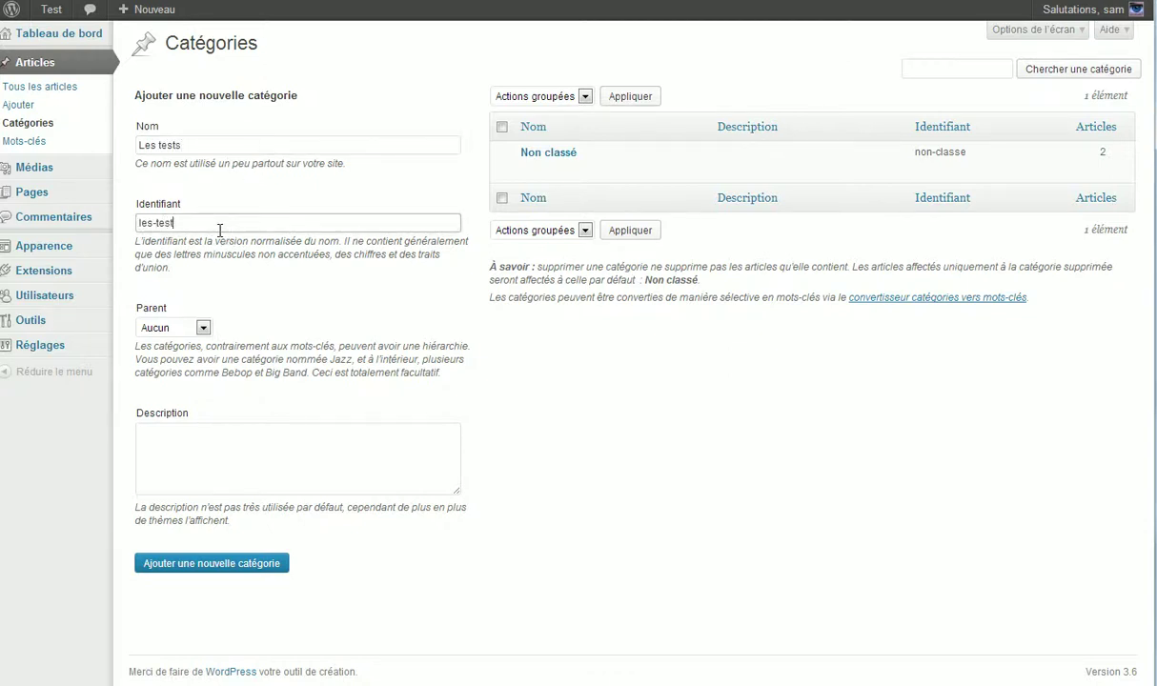
pyautogui.write('e')
pyautogui.press('BackSpace')
pyautogui.write('s')
pyautogui.moveTo(210, 223); pyautogui.dragTo(91, 219)
pyautogui.click(196, 221)
pyautogui.press('Tab')
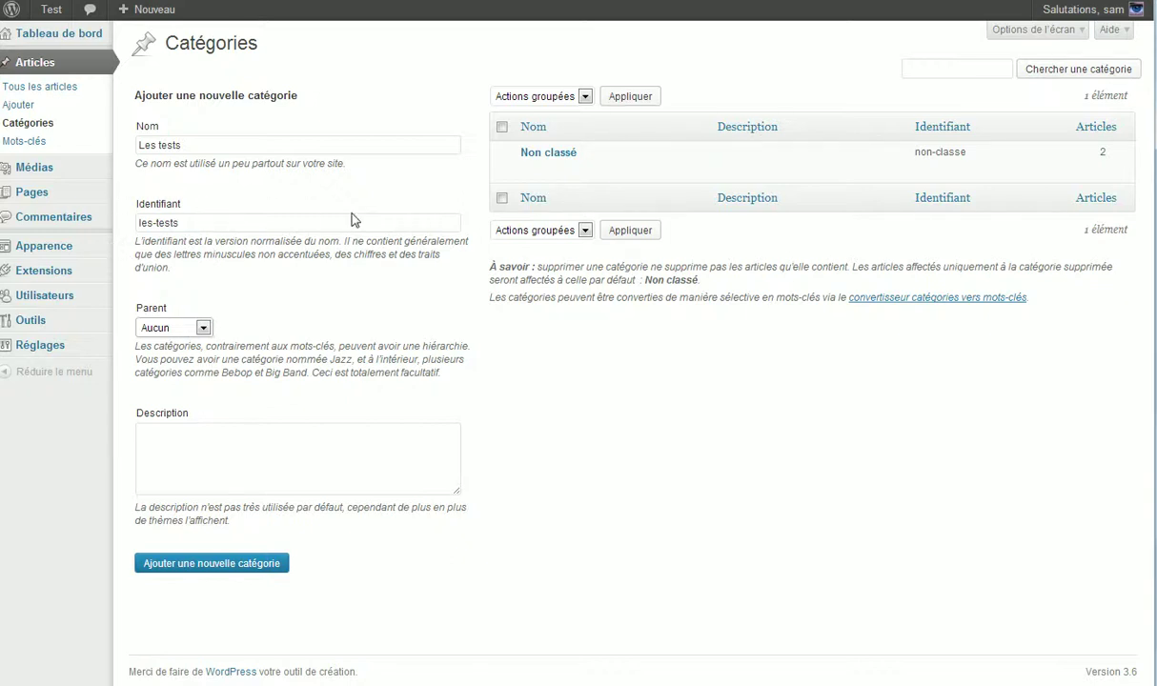
# Step: Keep the parent as Aucun, leave the description empty and add the "Les tests" category
pyautogui.click(171, 328)
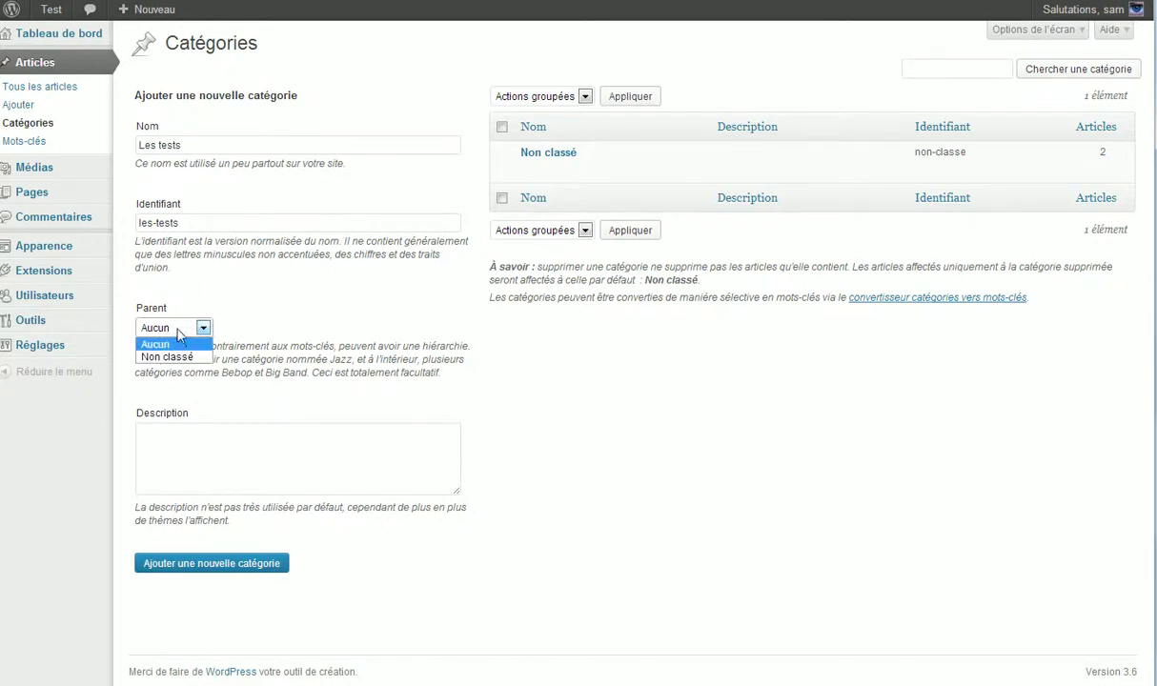
pyautogui.click(230, 307)
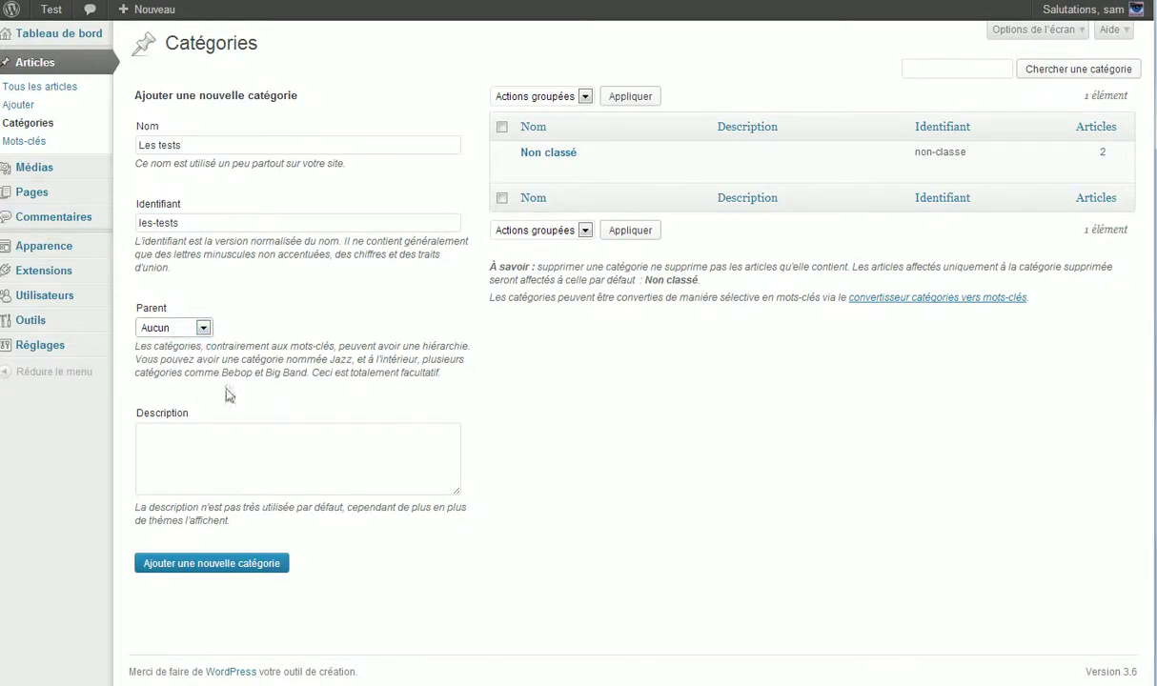
pyautogui.click(266, 452)
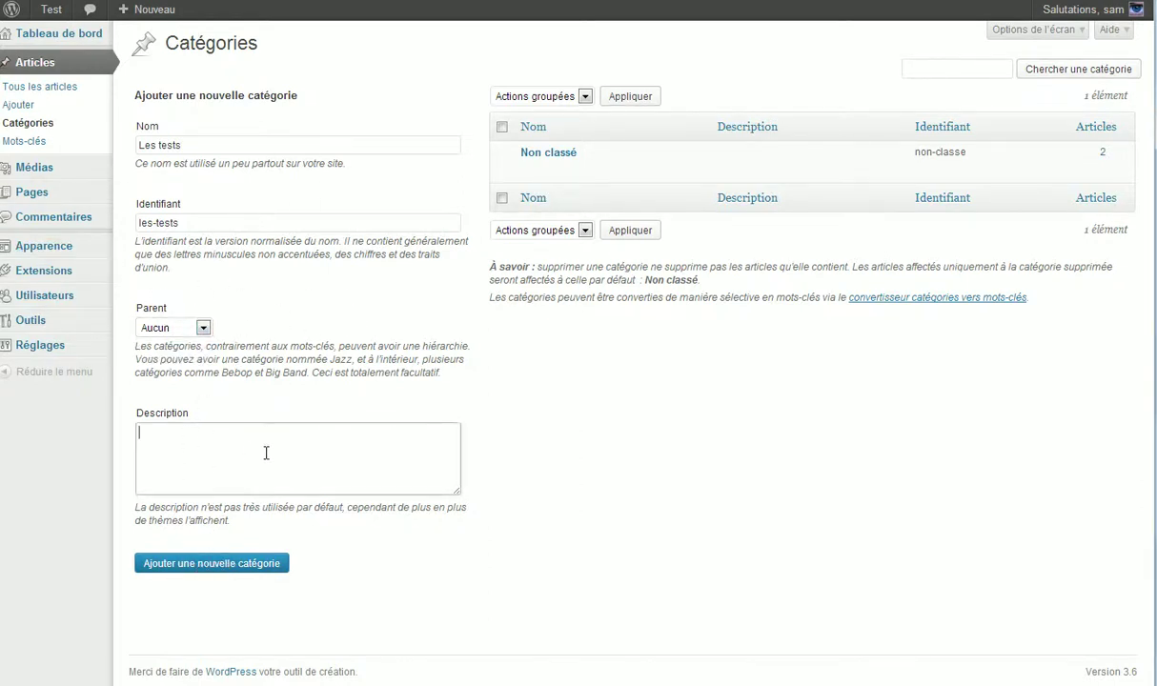
pyautogui.click(174, 332)
pyautogui.click(172, 343)
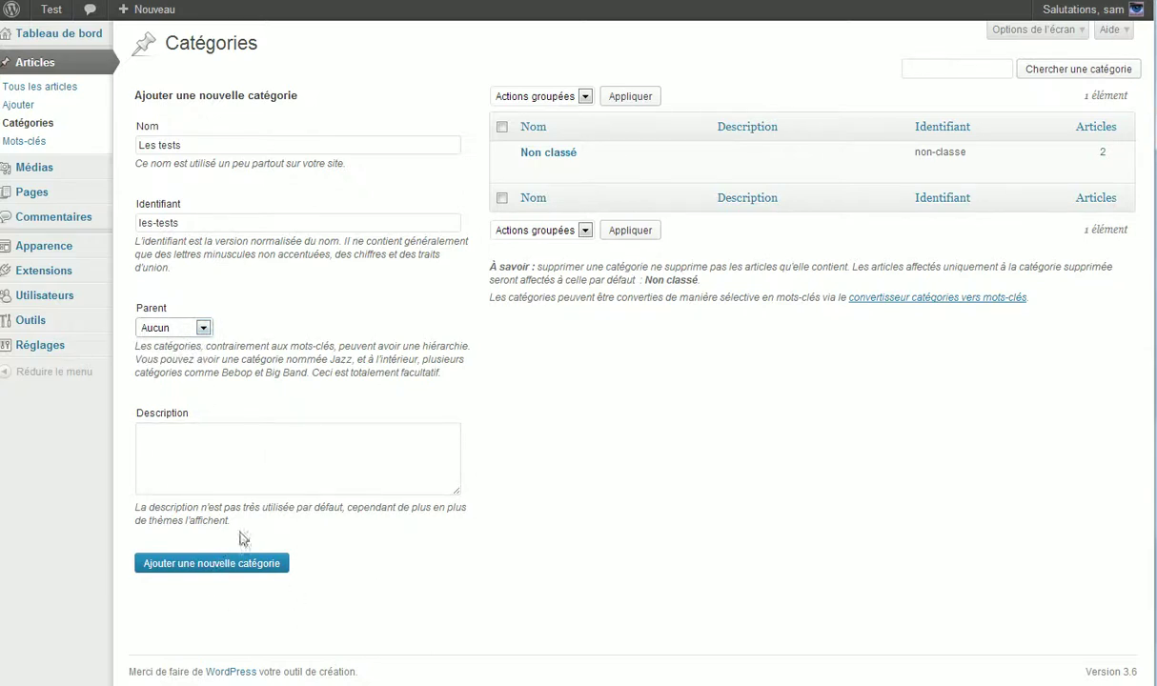
pyautogui.click(171, 444)
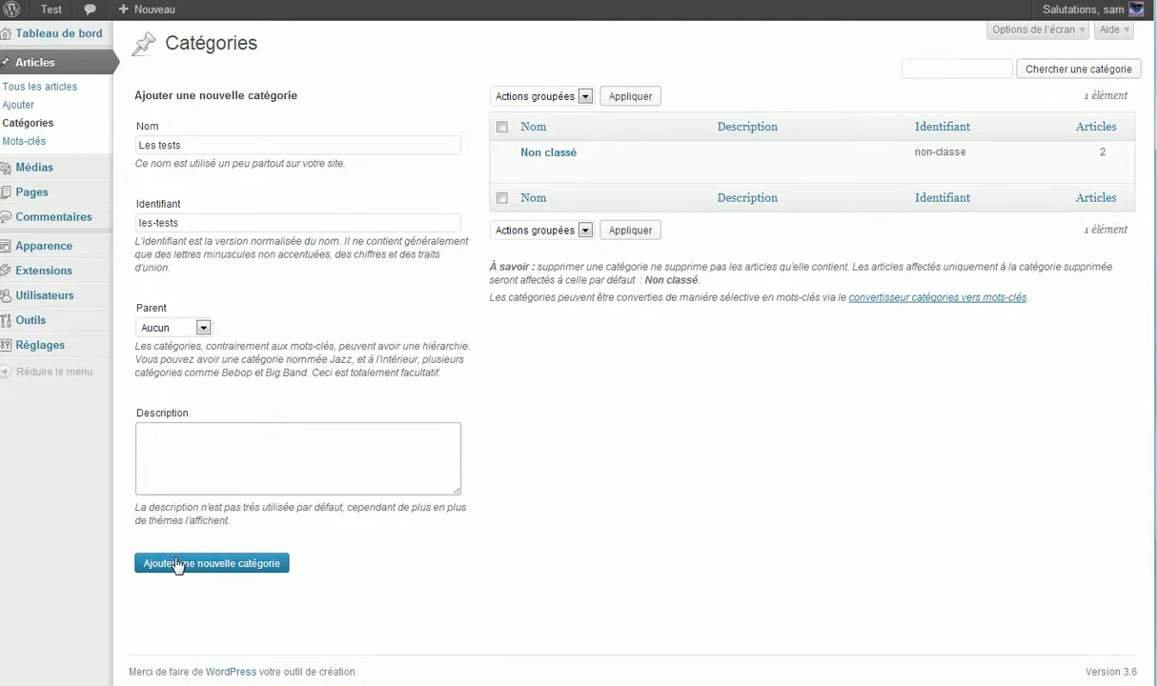
pyautogui.click(229, 565)
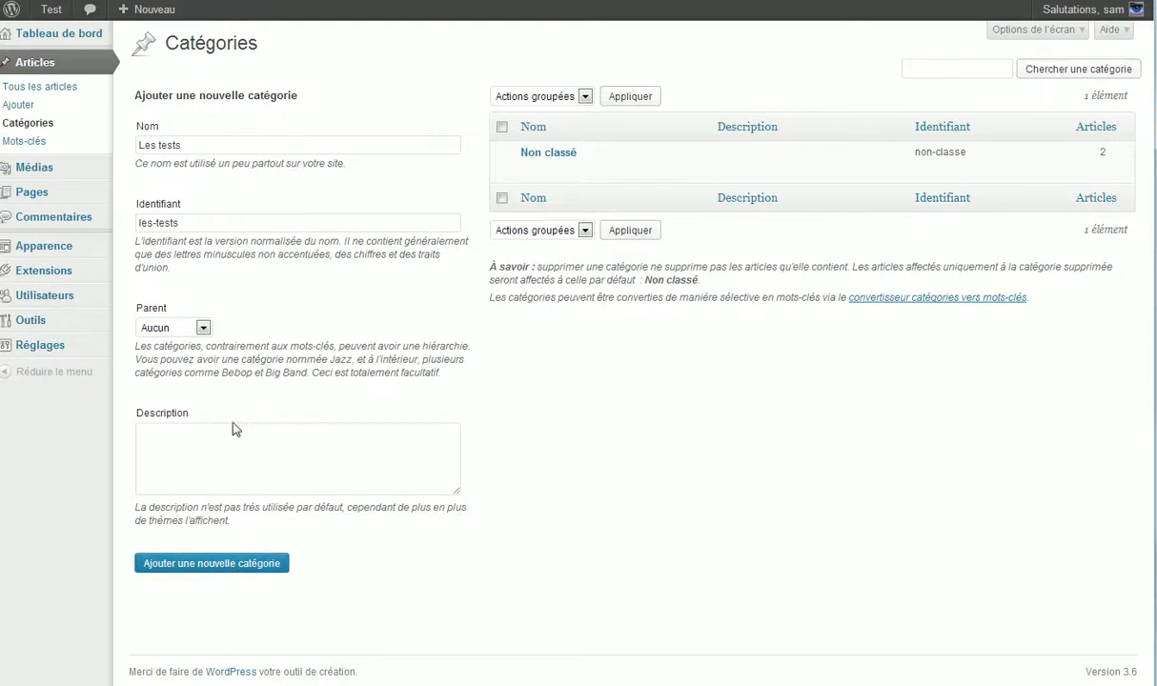
# Step: Enter "Les demos" as the name of a second new category
pyautogui.click(246, 145)
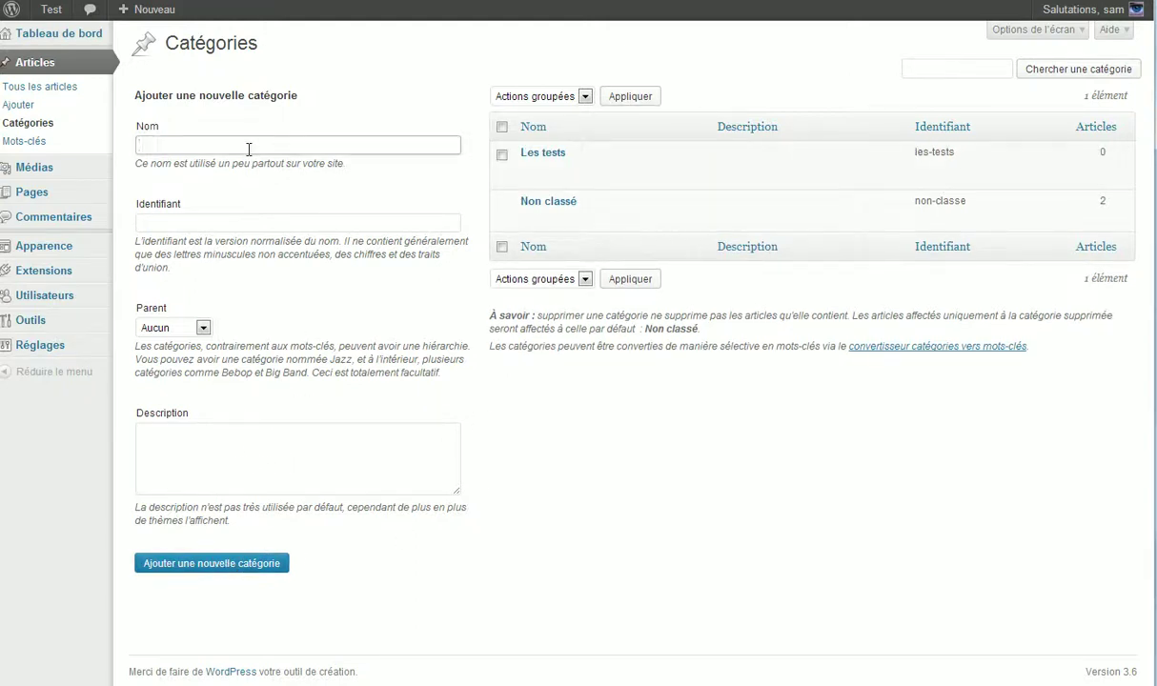
pyautogui.write('Les')
pyautogui.write(' t')
pyautogui.press('BackSpace')
pyautogui.press('BackSpace')
pyautogui.press('BackSpace')
pyautogui.press('BackSpace')
pyautogui.press('BackSpace')
pyautogui.write('Les')
pyautogui.press('BackSpace')
pyautogui.press('BackSpace')
pyautogui.press('BackSpace')
pyautogui.write('Les demos')
# Step: Give the category the identifier "les-demos", keep the parent as Aucun and add it
pyautogui.click(216, 220)
pyautogui.click(231, 230)
pyautogui.write('les')
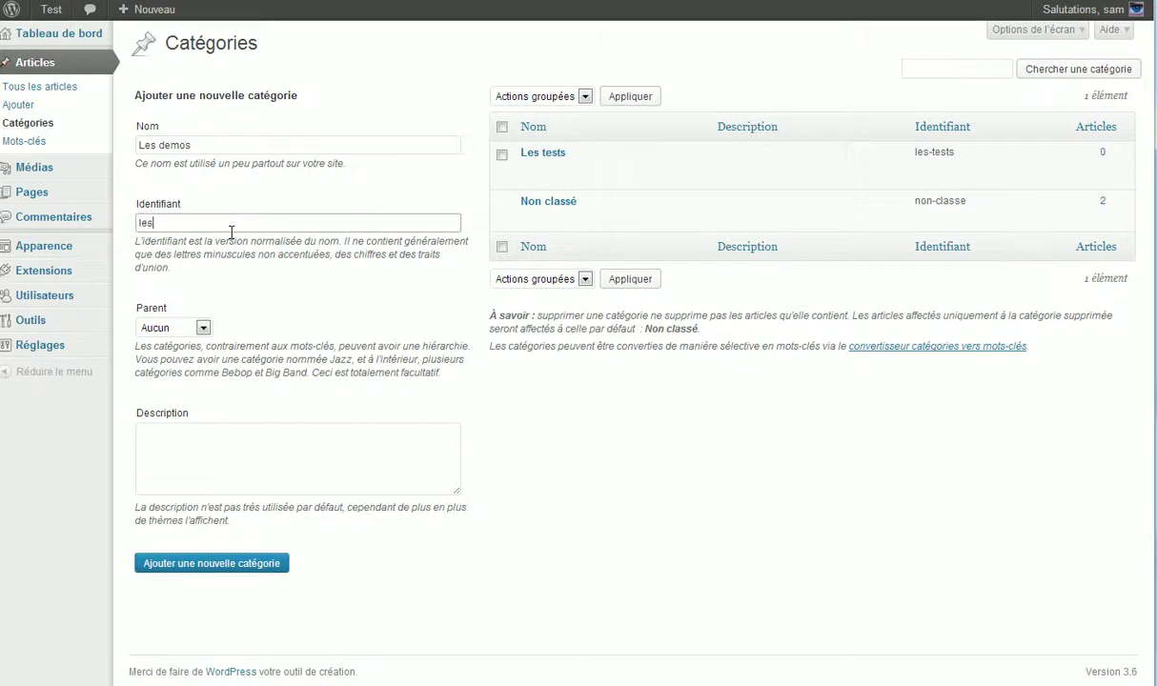
pyautogui.write('-demos')
pyautogui.click(172, 328)
pyautogui.click(167, 345)
pyautogui.click(237, 444)
pyautogui.click(233, 559)
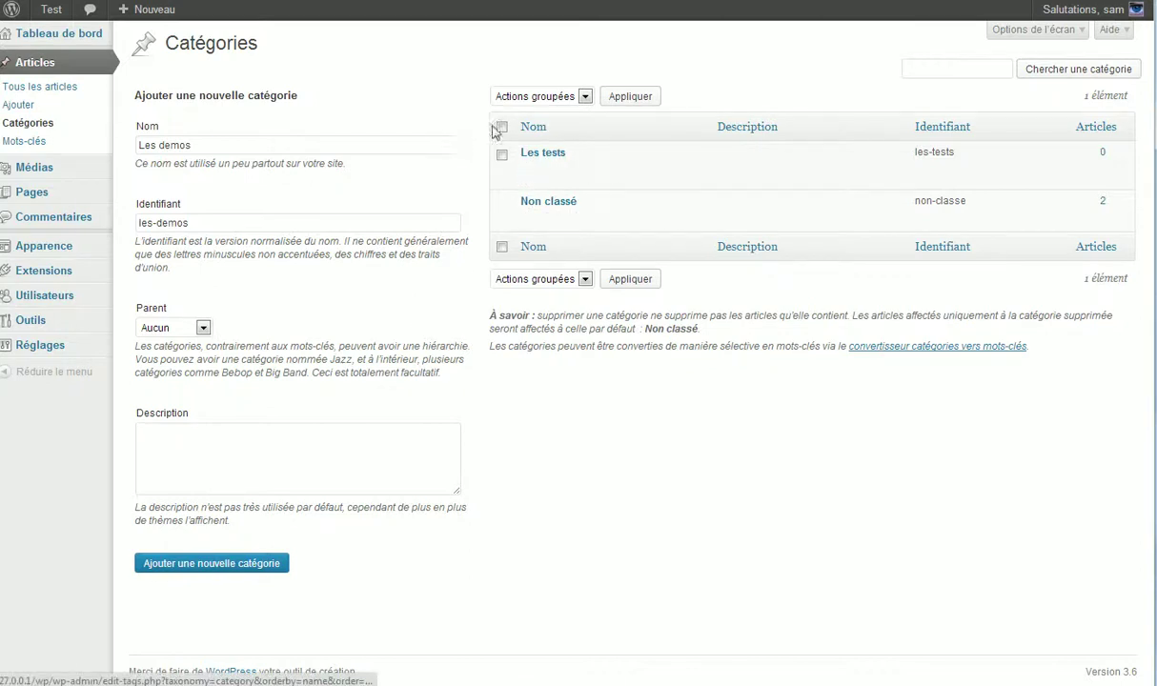
# Step: Name another new category "Les tests wordpress" with the identifier "test-wordpress"
pyautogui.click(279, 146)
pyautogui.write('KLE')
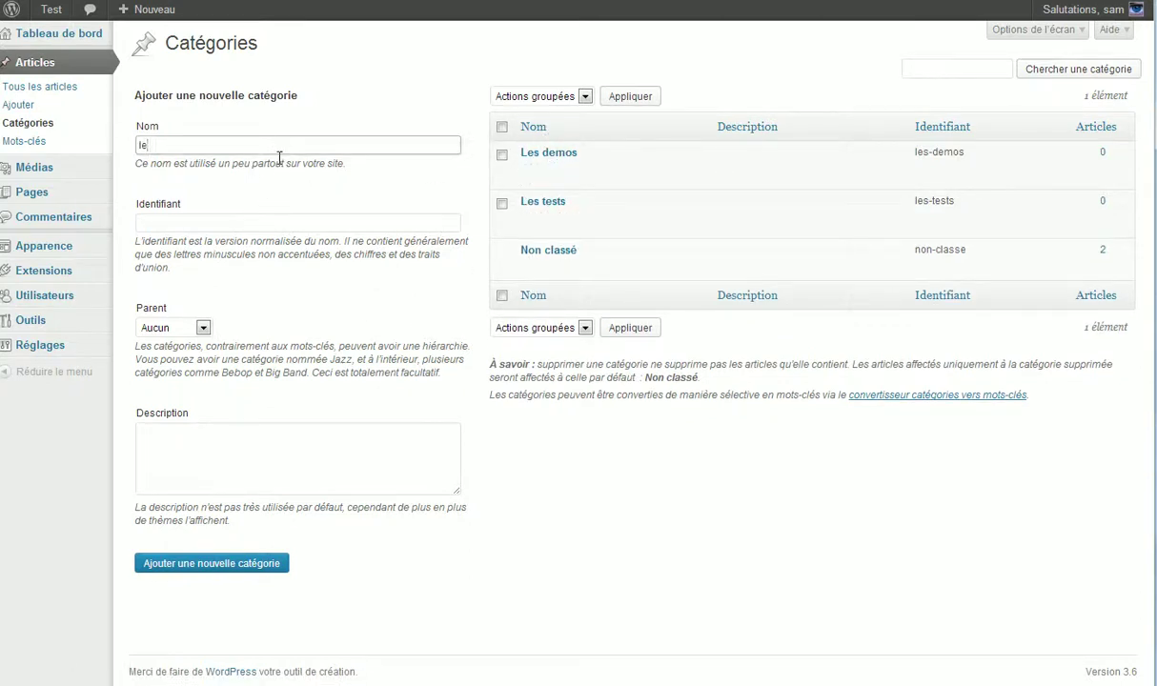
pyautogui.press('BackSpace')
pyautogui.press('BackSpace')
pyautogui.press('BackSpace')
pyautogui.write('Les tests wordpress')
pyautogui.click(233, 219)
pyautogui.write('test-wordpress')
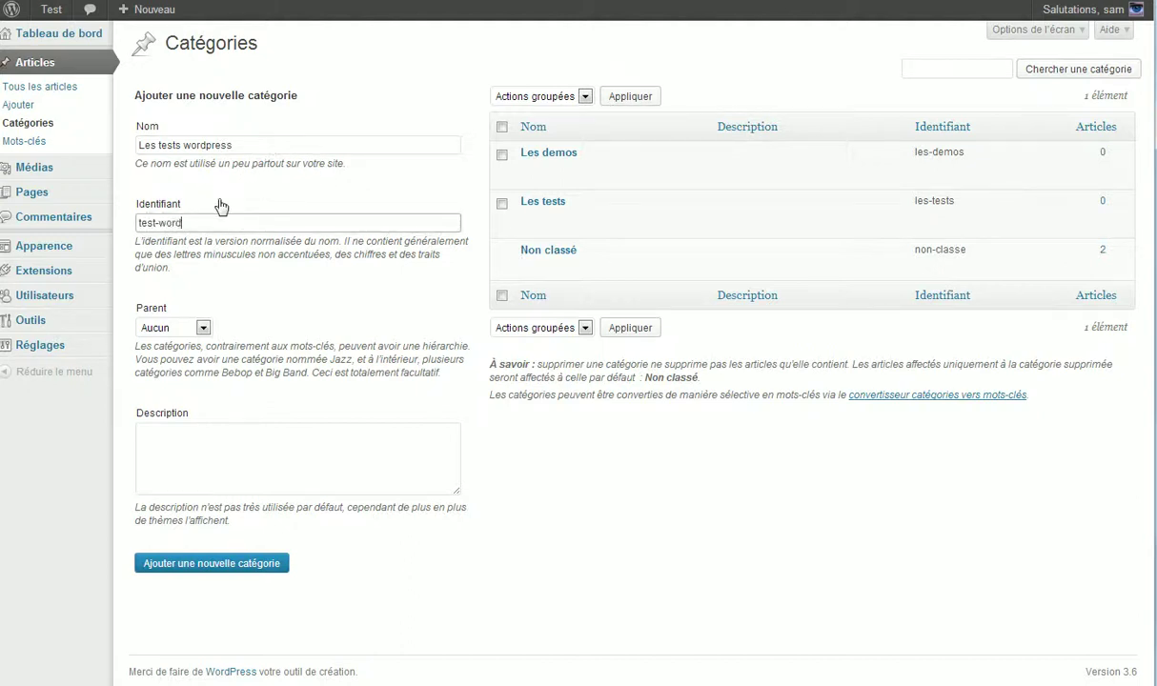
# Step: Set "Les tests" as the parent of the "Les tests wordpress" category and add it
pyautogui.click(176, 328)
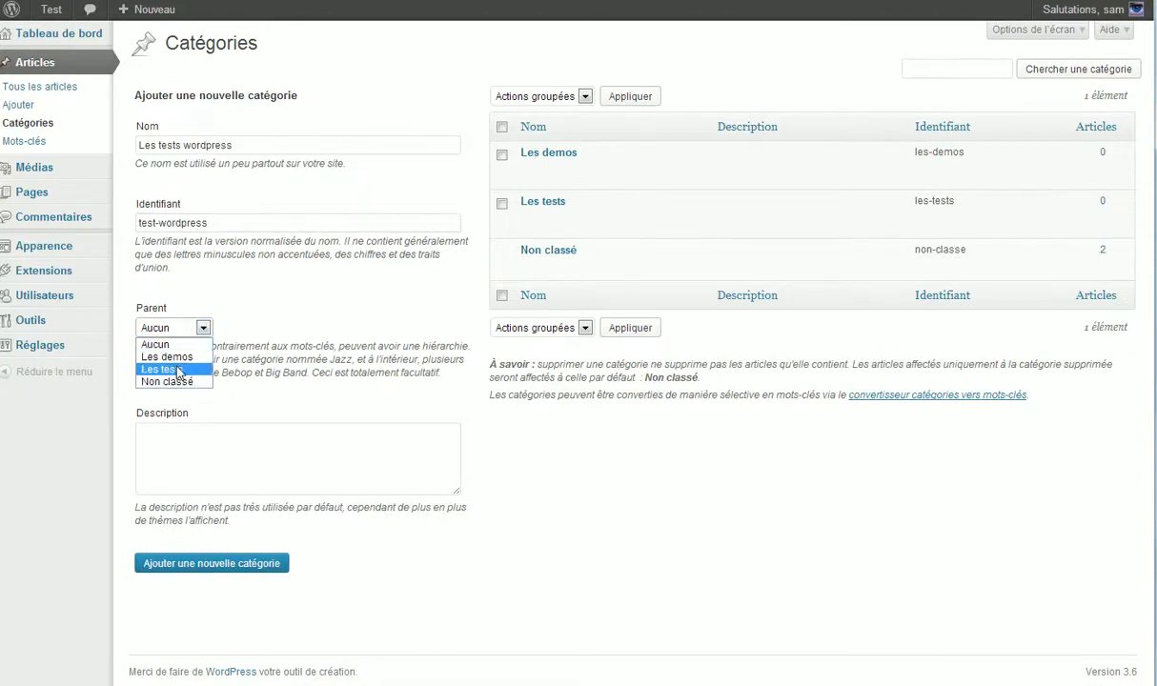
pyautogui.click(178, 370)
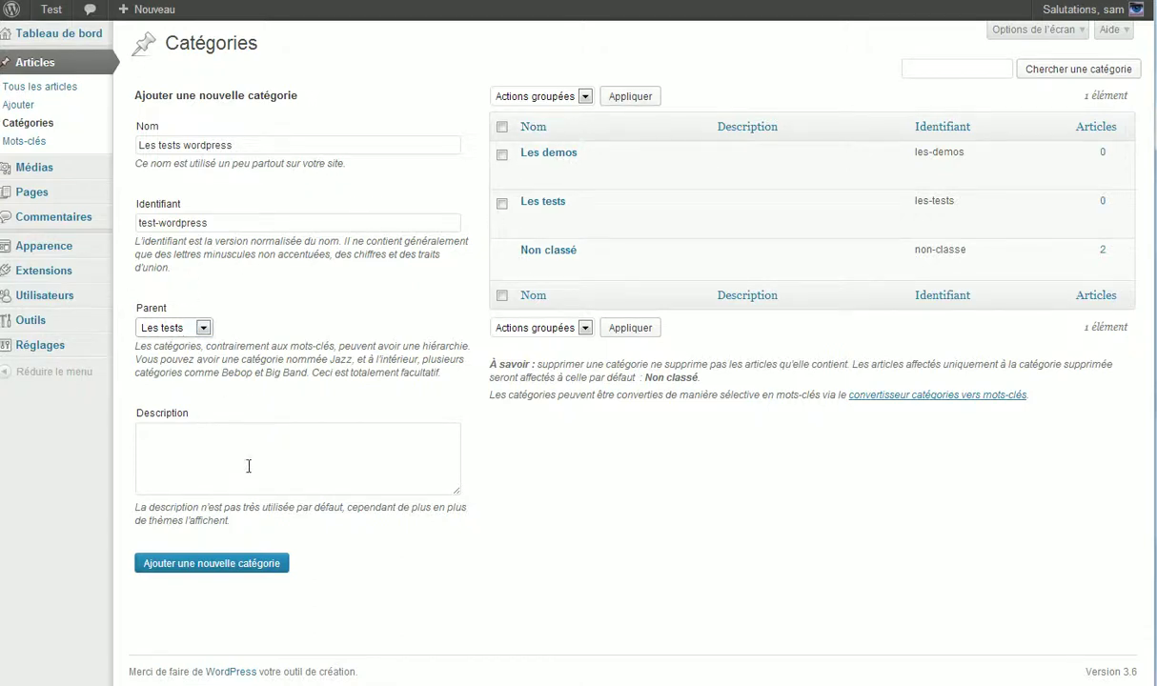
pyautogui.click(210, 563)
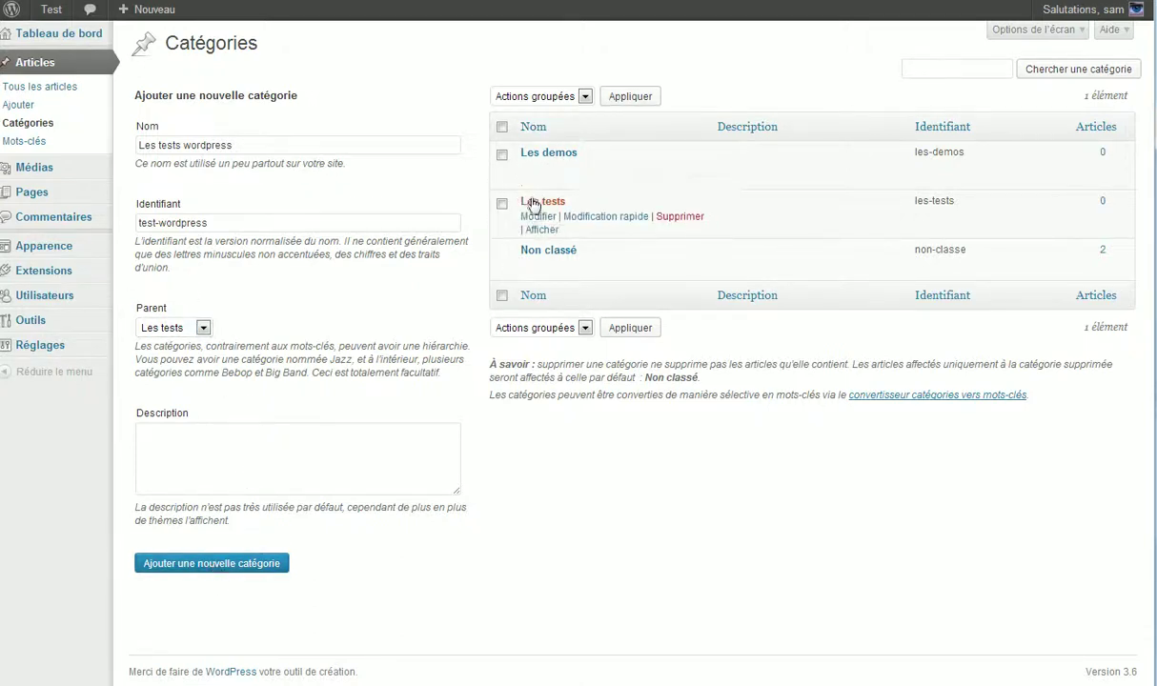
pyautogui.click(253, 568)
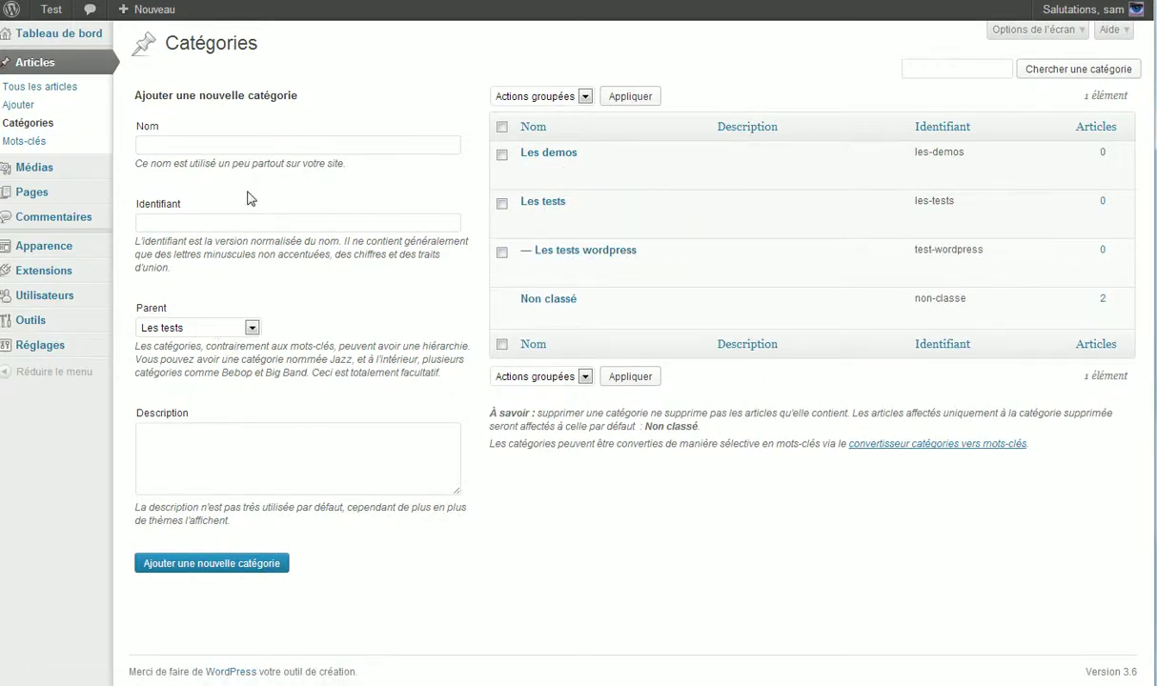
# Step: Enter "Les tests de programmation" as the name of the next new category
pyautogui.click(268, 151)
pyautogui.write('les')
pyautogui.press('BackSpace')
pyautogui.press('BackSpace')
pyautogui.press('BackSpace')
pyautogui.write('Les')
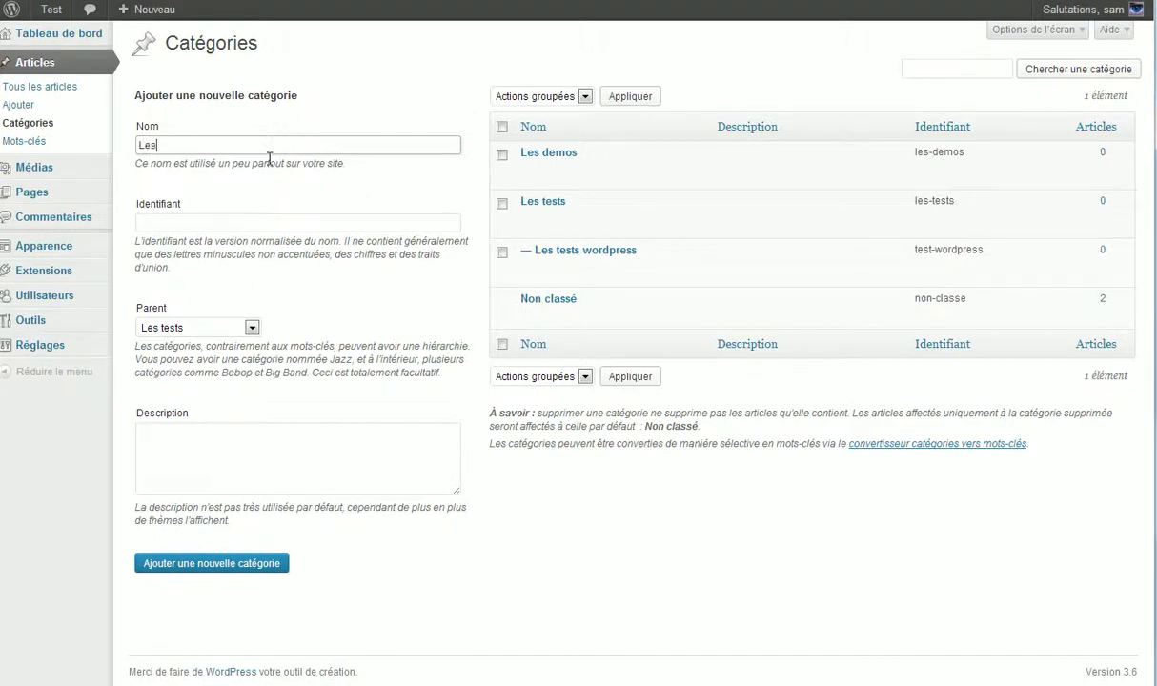
pyautogui.write(' tests de programation')
pyautogui.write('m')
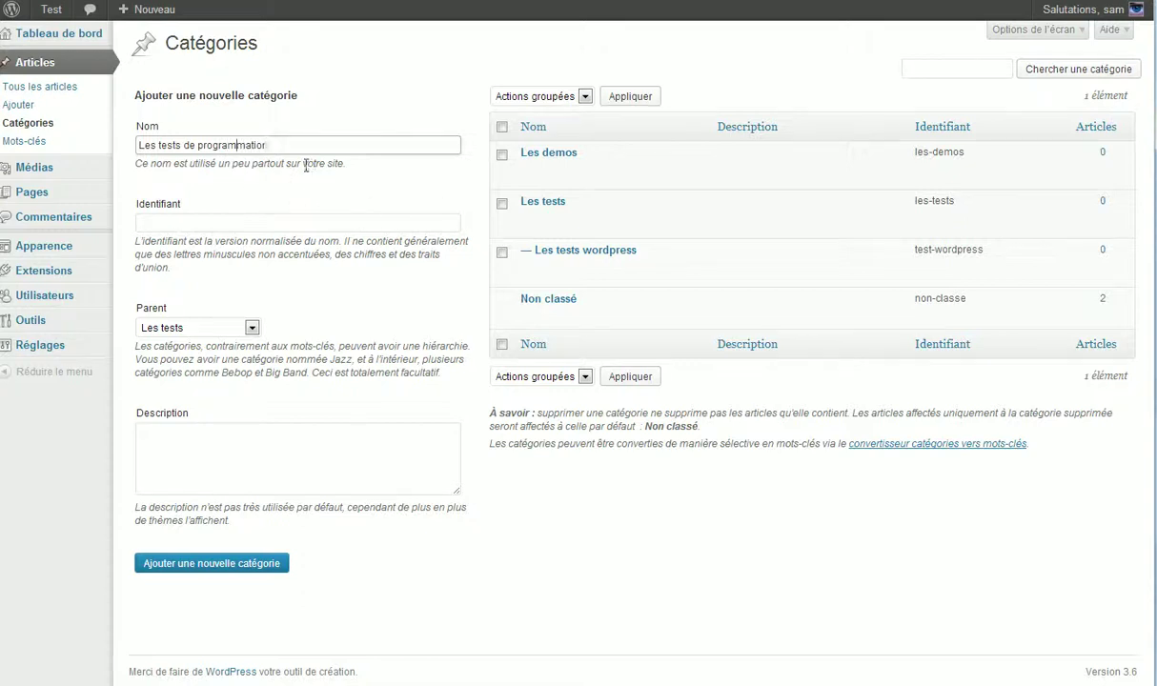
# Step: Copy "programmation" from the name into the identifier, choose the parent "Les tests" and add the category
pyautogui.hotkey('ctrl', 'a')
pyautogui.click(305, 221)
pyautogui.moveTo(197, 143); pyautogui.dragTo(231, 165)
pyautogui.hotkey('ctrl', 'c')
pyautogui.click(231, 222)
pyautogui.hotkey('ctrl', 'v')
pyautogui.click(200, 327)
pyautogui.click(210, 364)
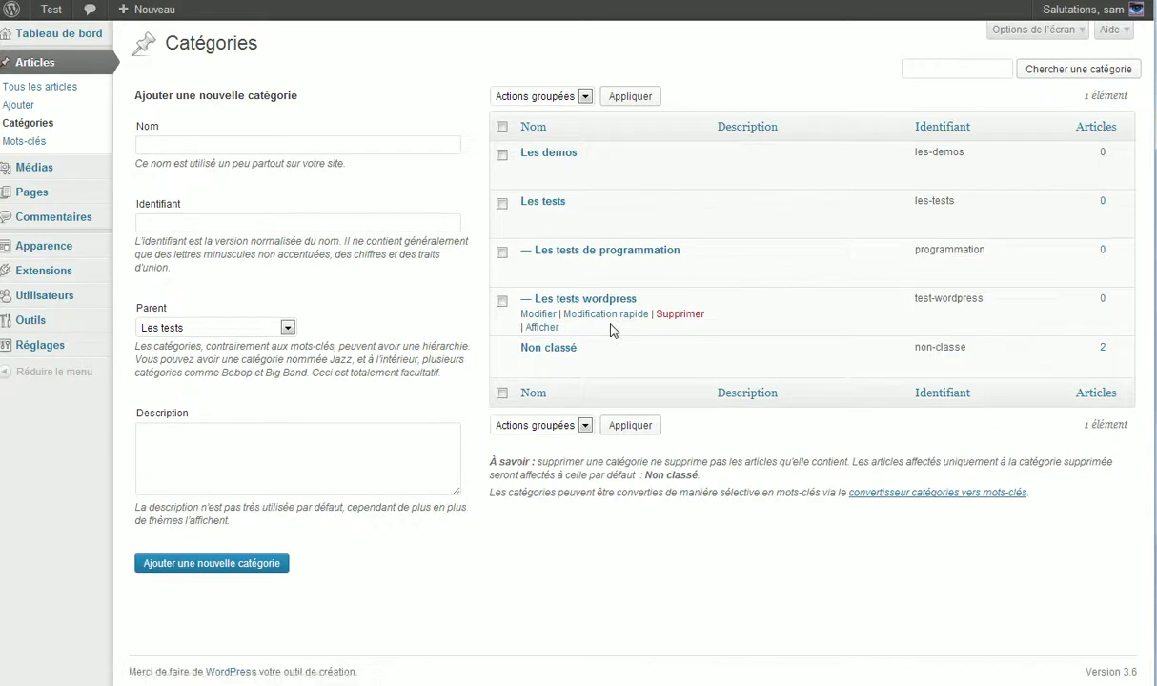
# Step: View the quick edit and full edit forms of the "Les tests de programmation" category, including its parent options
pyautogui.click(596, 266)
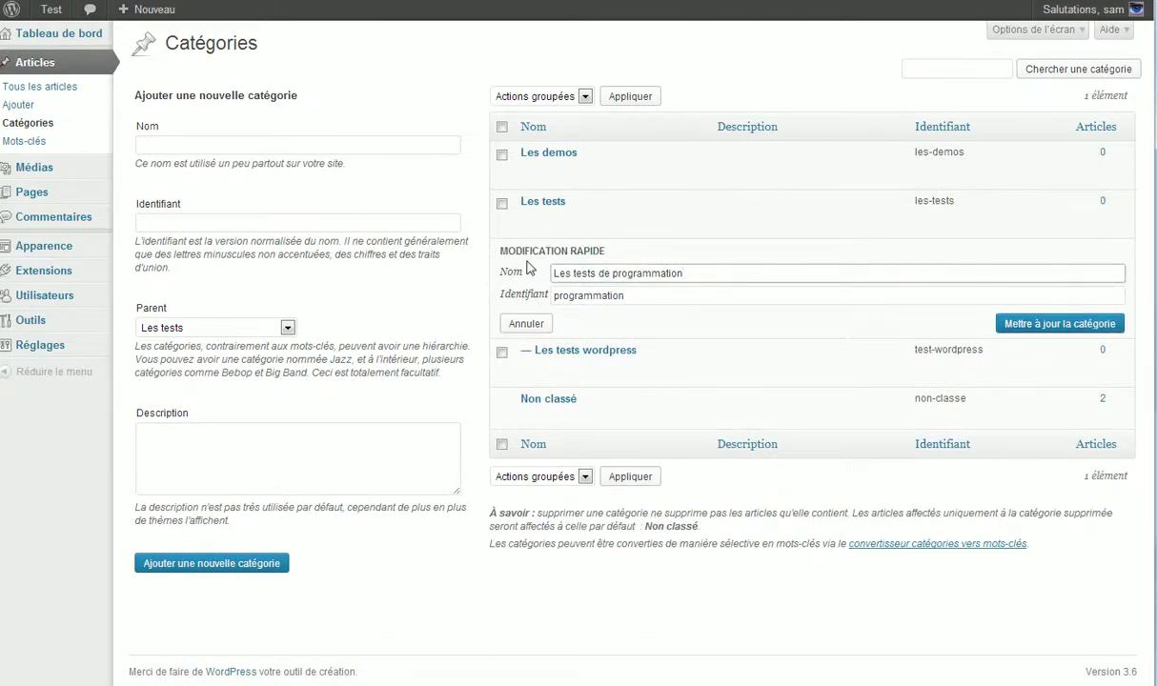
pyautogui.click(549, 327)
pyautogui.click(550, 282)
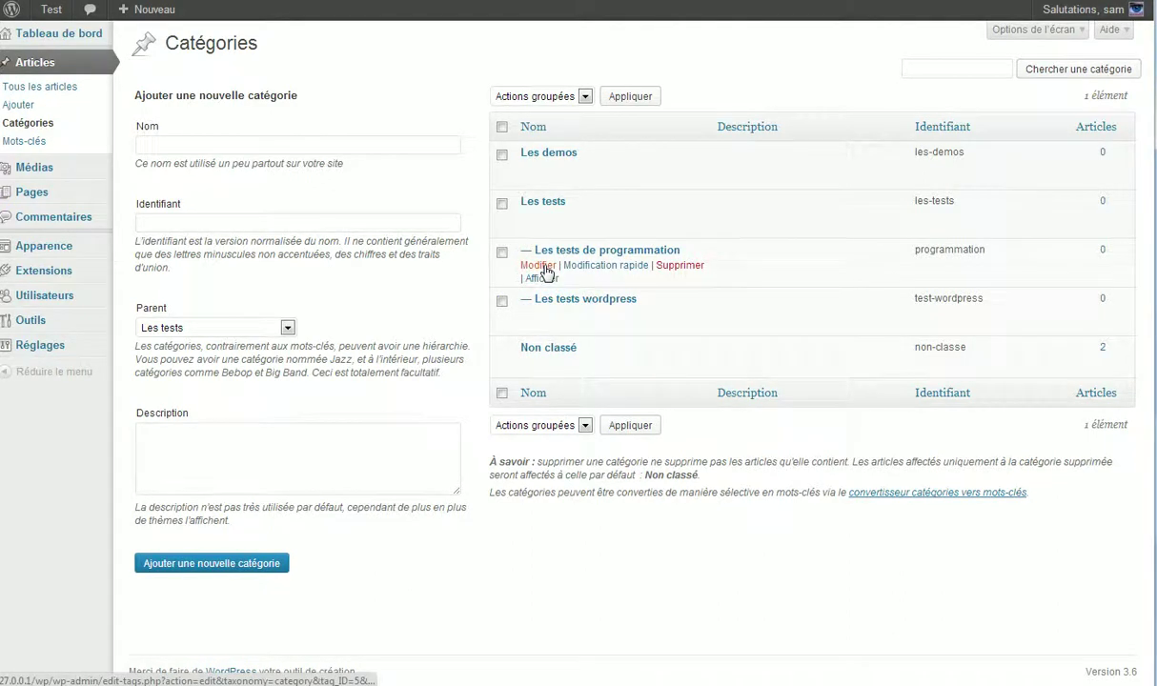
pyautogui.click(539, 265)
pyautogui.click(387, 198)
pyautogui.click(387, 202)
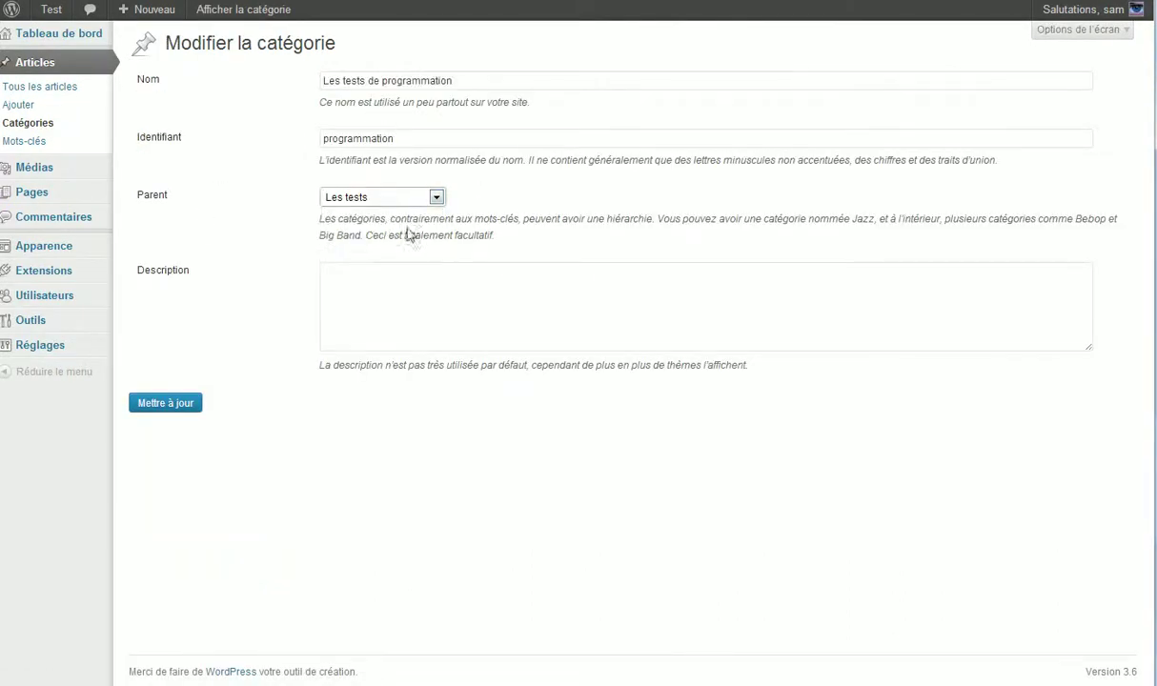
# Step: In the article "test", assign the categories Les demos, Les tests and Les tests de programmation, and unassign Non classé
pyautogui.click(53, 95)
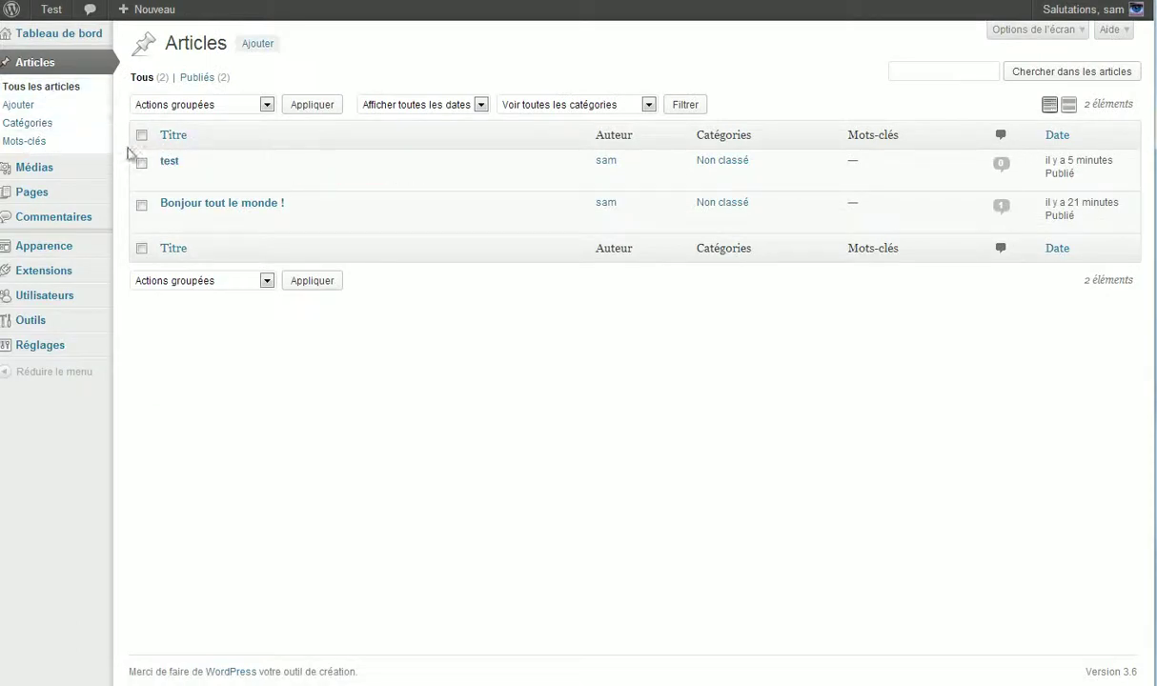
pyautogui.click(181, 178)
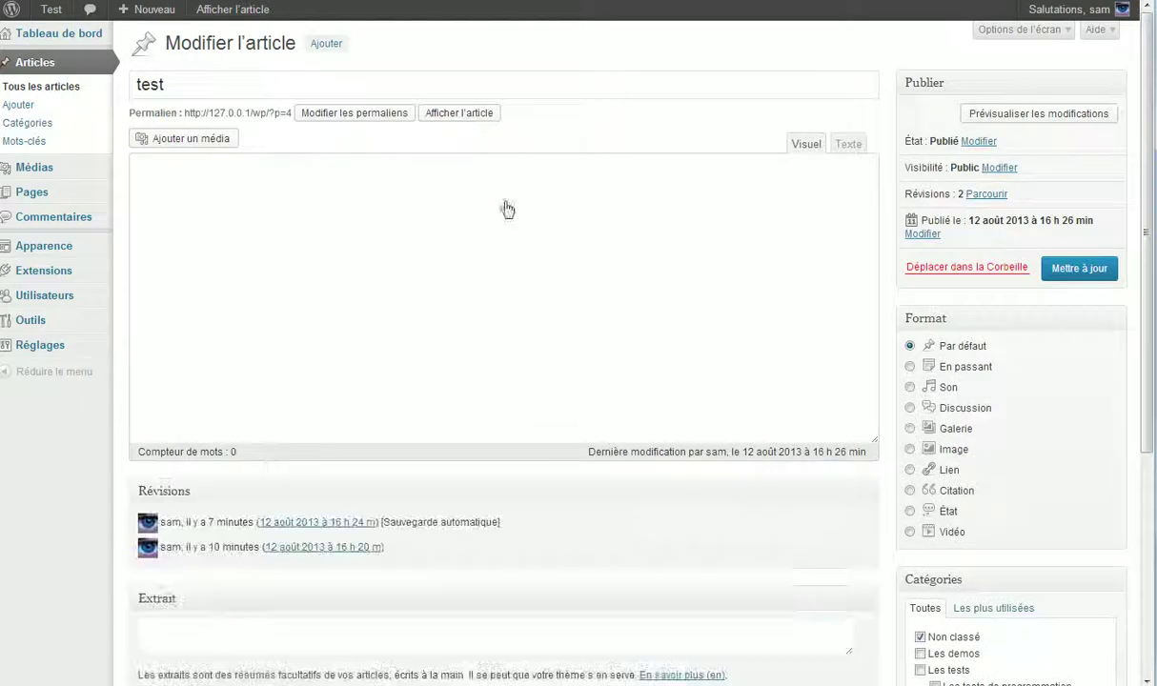
pyautogui.scroll(-1, 601, 177)
pyautogui.scroll(-3, 600, 178)
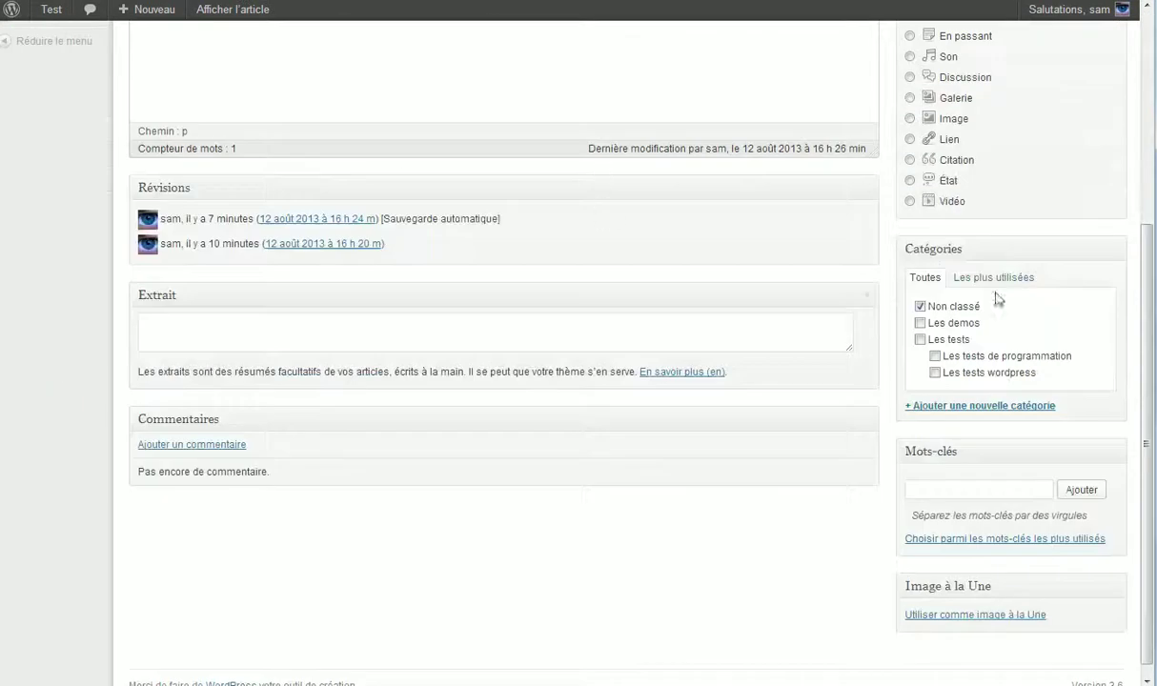
pyautogui.click(919, 339)
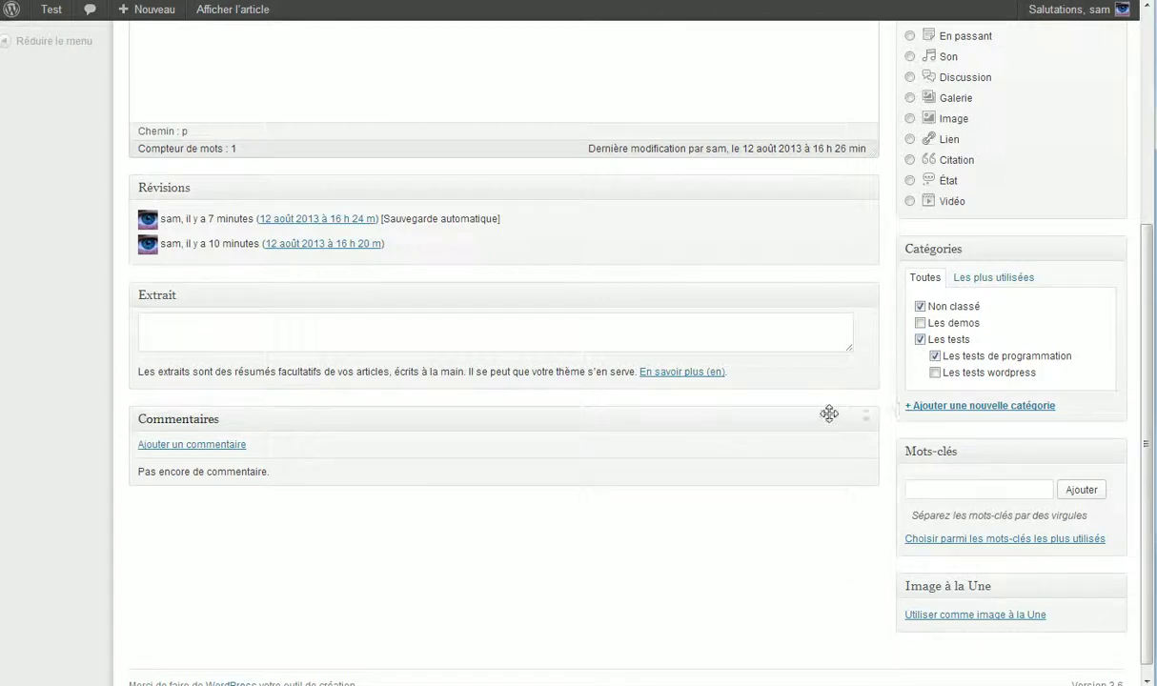
pyautogui.click(920, 307)
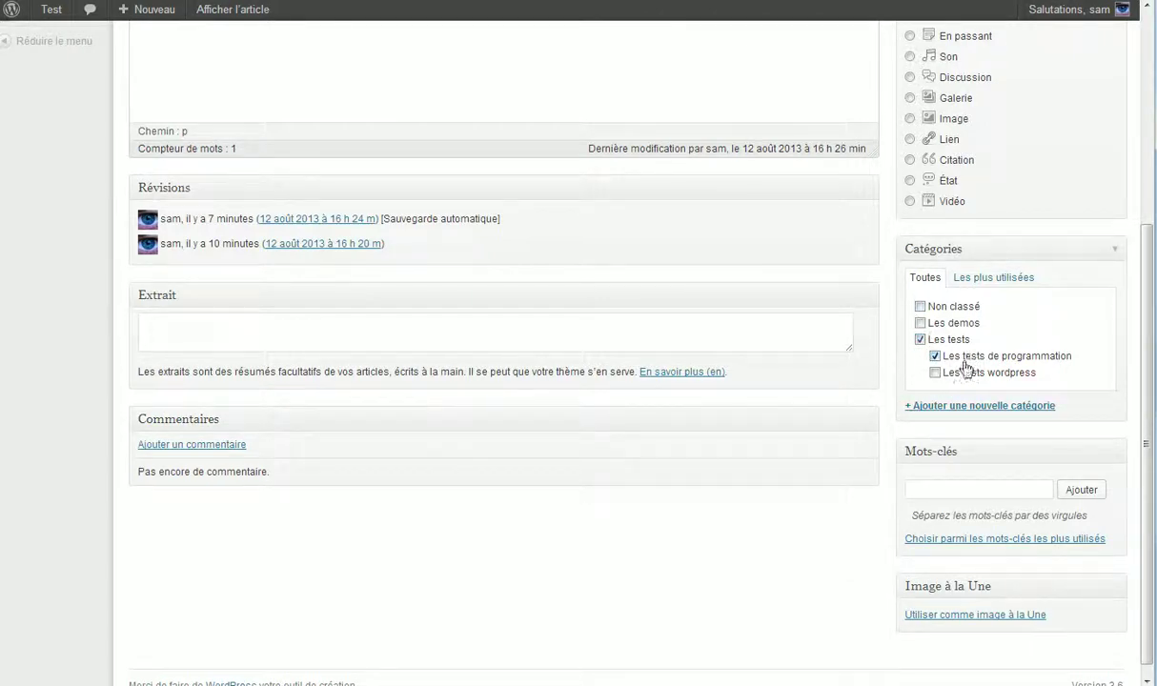
pyautogui.click(919, 324)
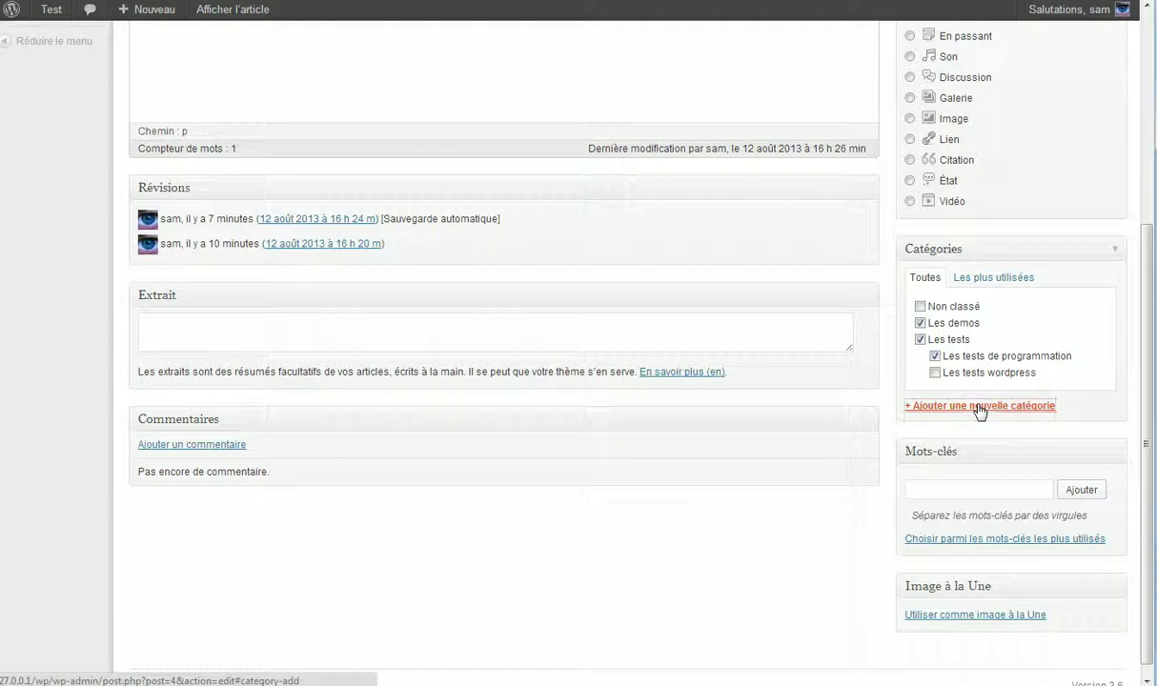
# Step: Add a new category "general" without a parent directly from the article being edited
pyautogui.click(979, 408)
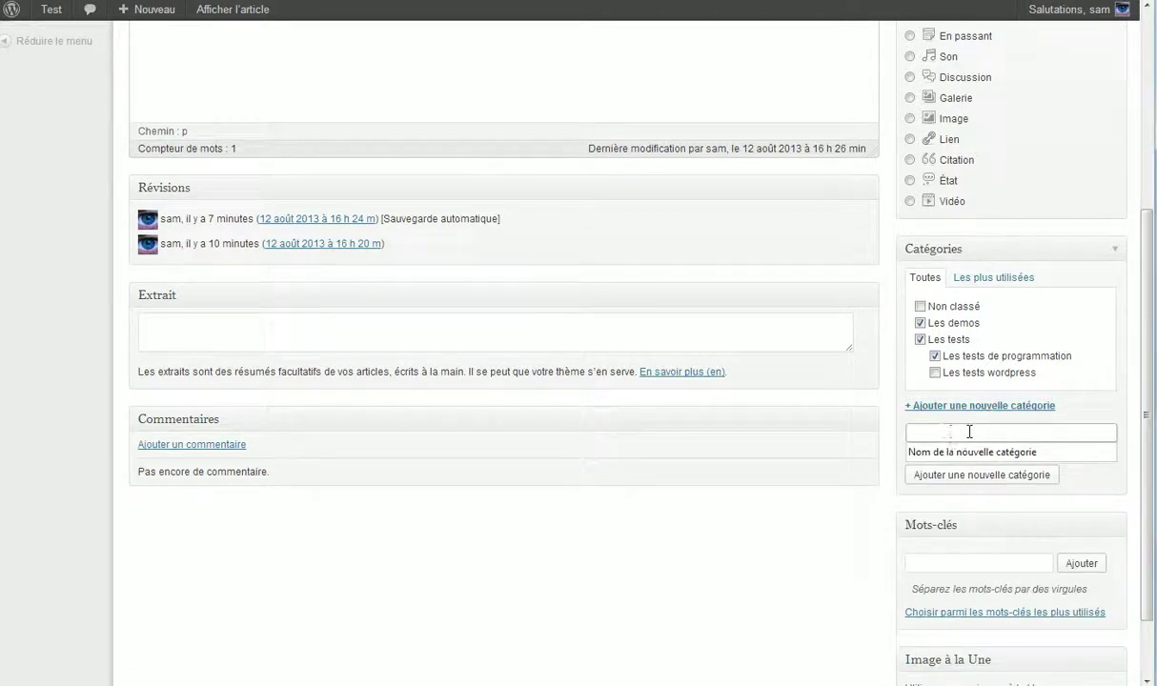
pyautogui.click(968, 432)
pyautogui.click(995, 457)
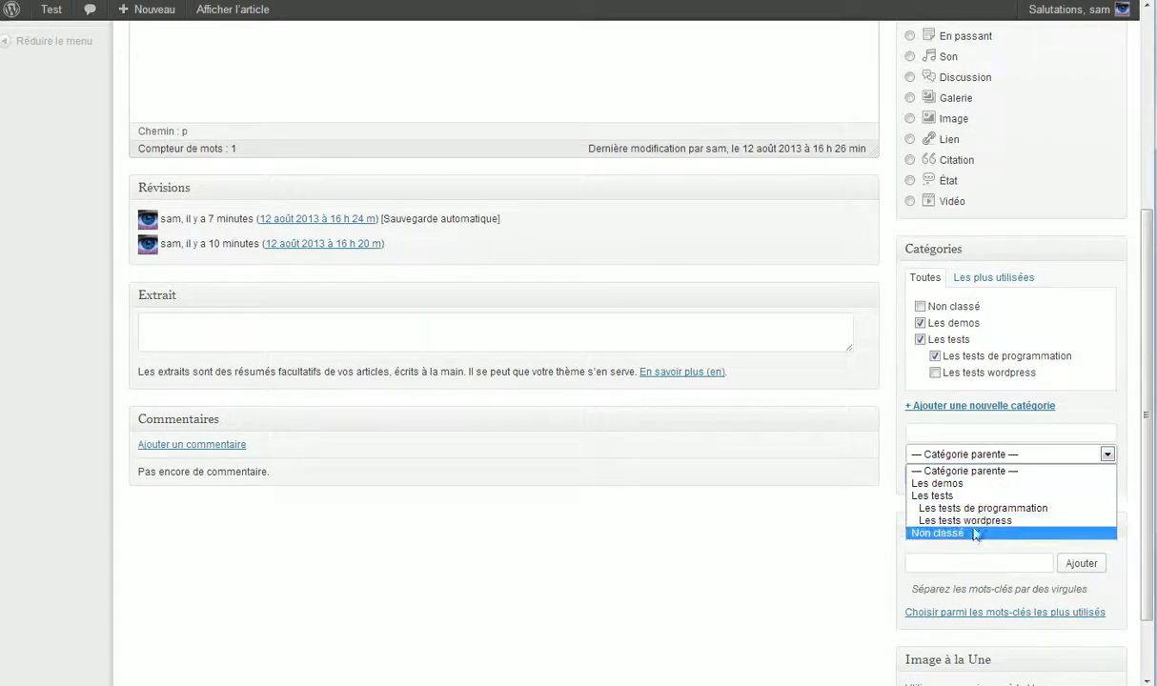
pyautogui.click(978, 468)
pyautogui.click(1005, 454)
pyautogui.click(1010, 458)
pyautogui.click(995, 432)
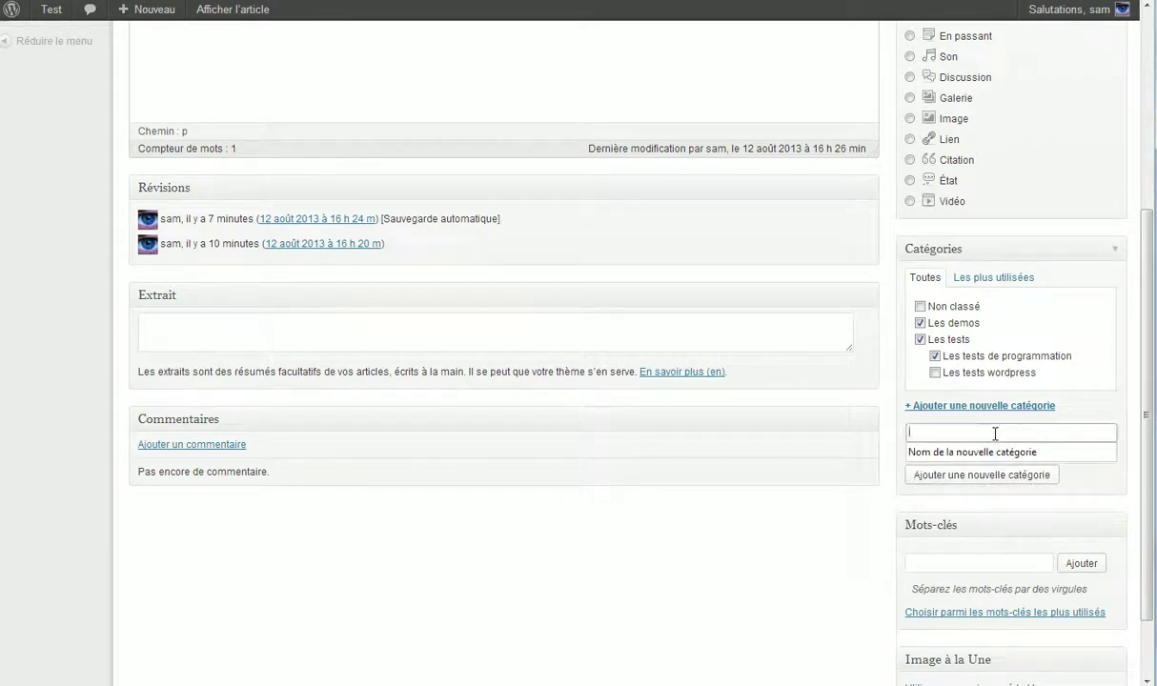
pyautogui.write('general')
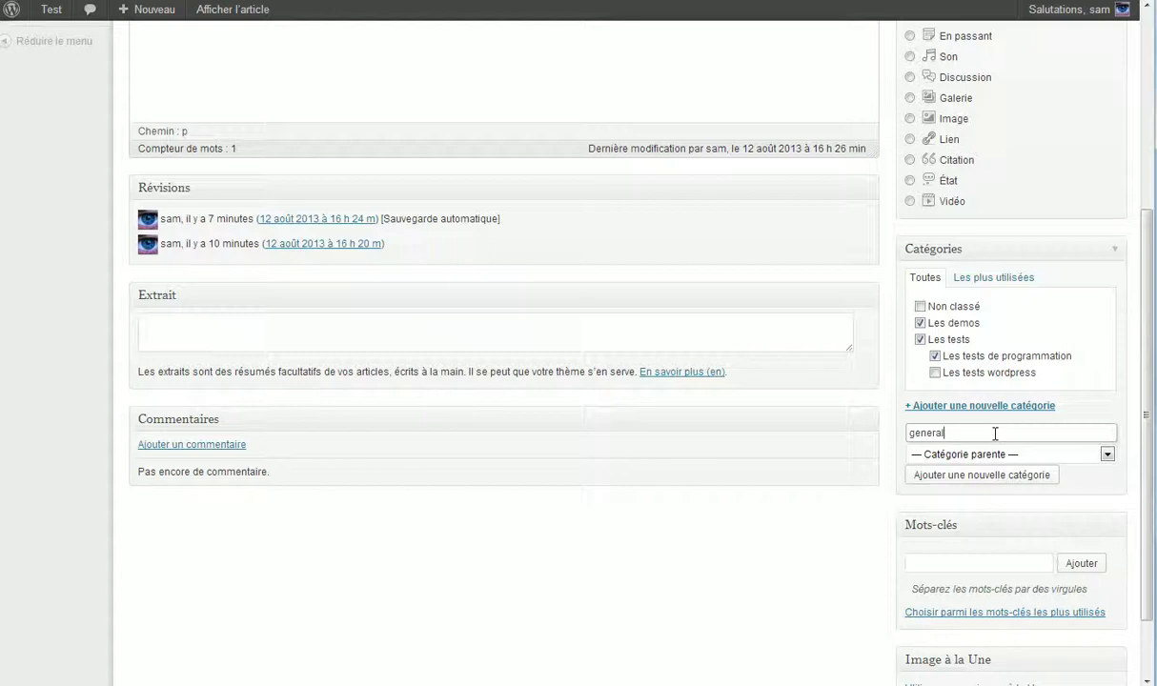
pyautogui.click(985, 458)
pyautogui.click(984, 458)
pyautogui.click(1008, 477)
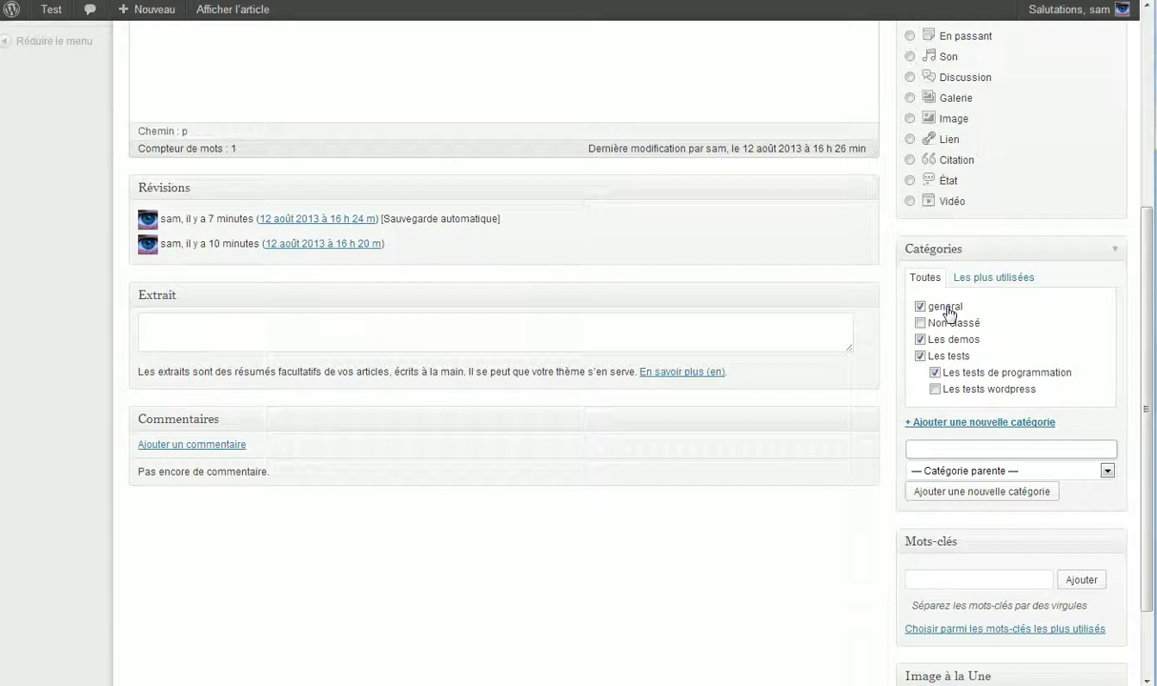
pyautogui.scroll(4, 827, 357)
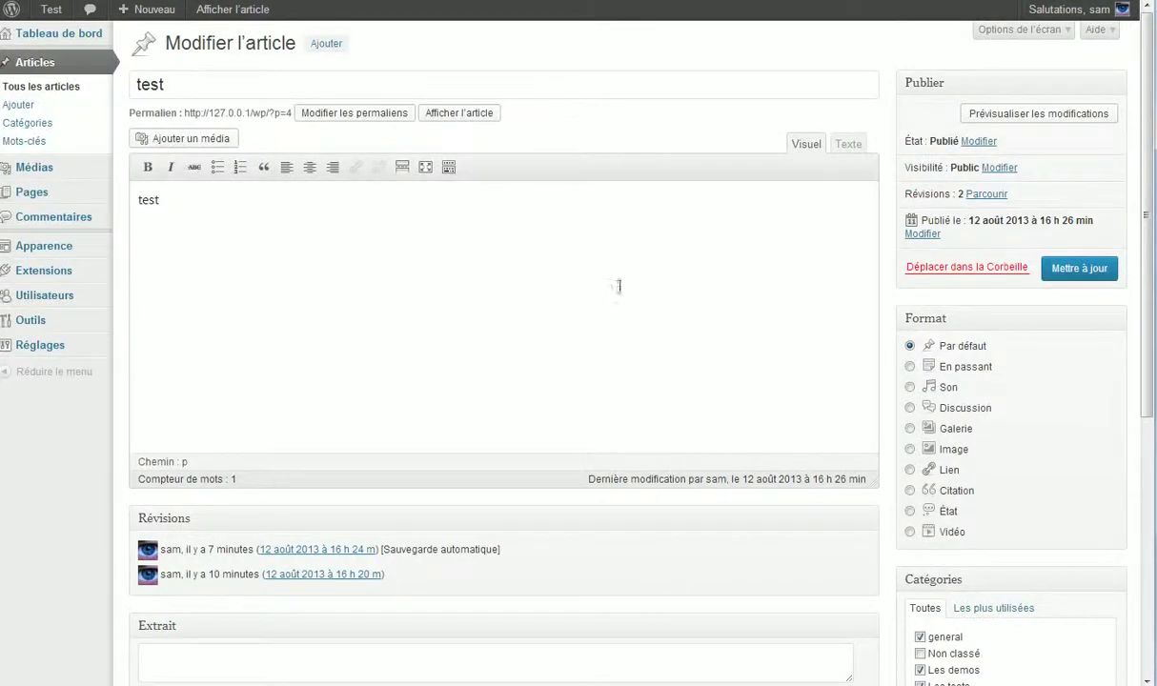
# Step: Review the categories ticked for the article "test" and update the article
pyautogui.scroll(-3, 953, 334)
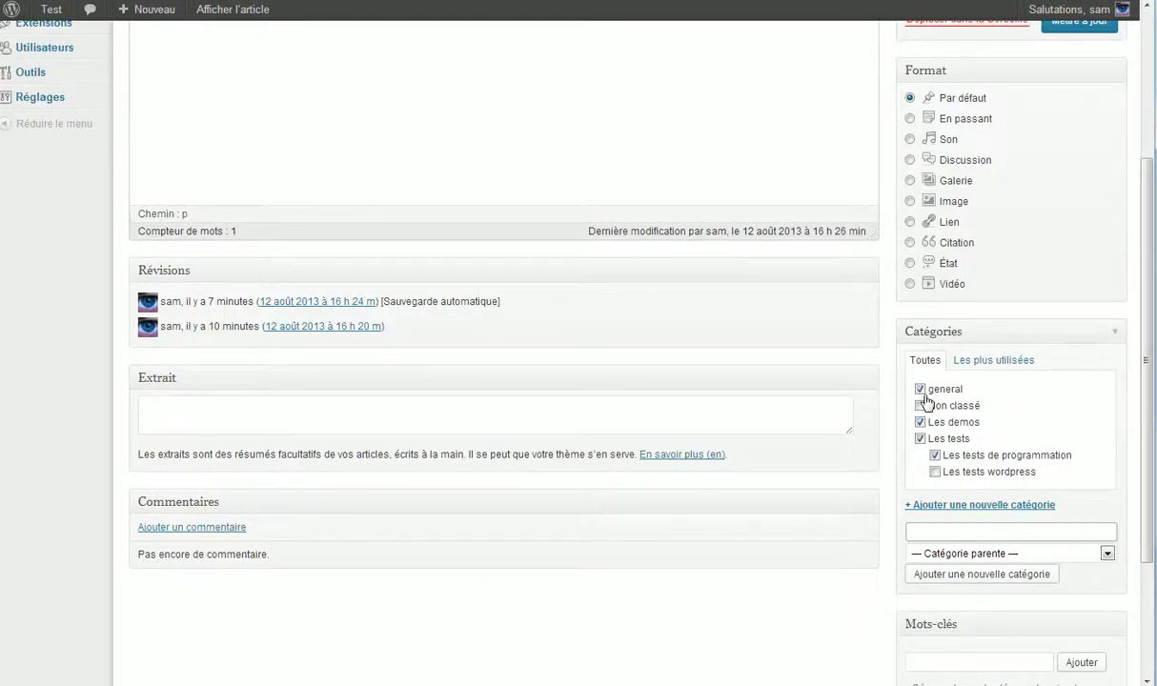
pyautogui.scroll(3, 1010, 317)
pyautogui.click(1057, 268)
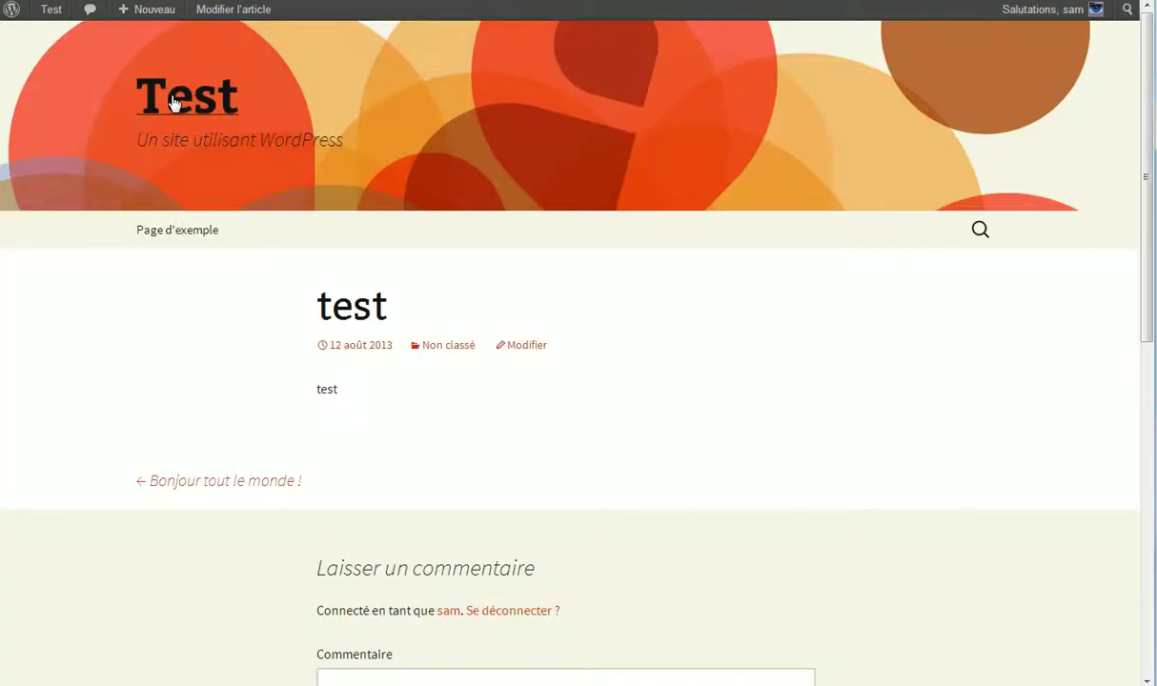
# Step: Open the public site's home page and check the categories listed under the article "test"
pyautogui.click(181, 114)
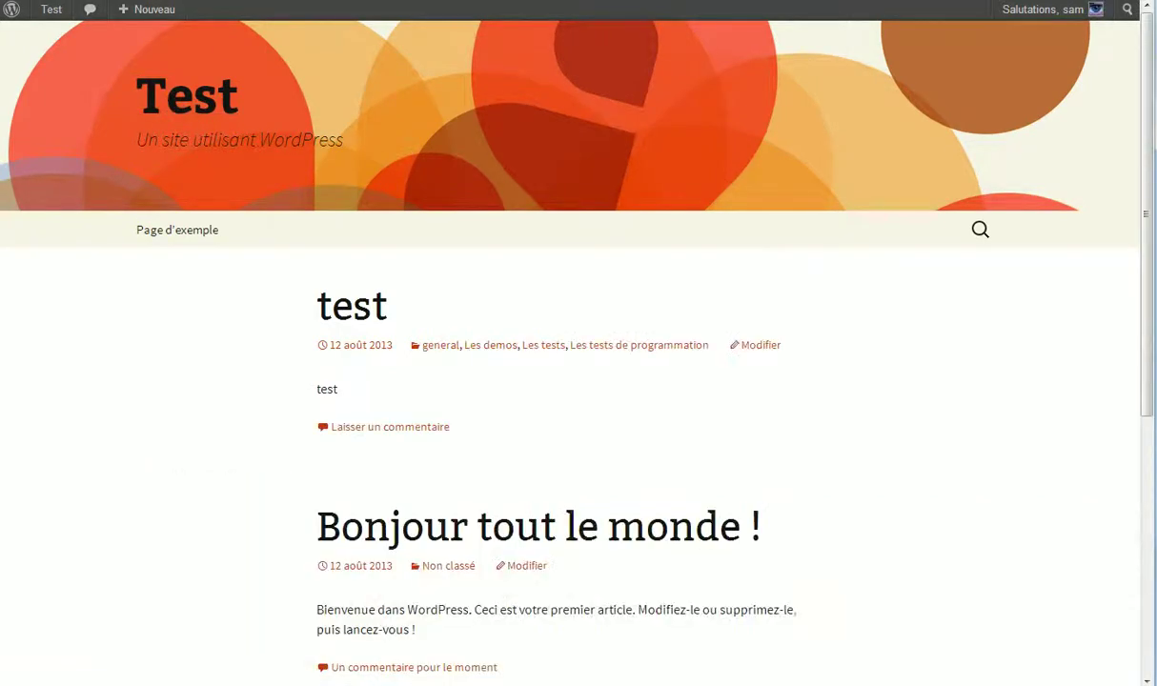
pyautogui.scroll(-3, 666, 219)
pyautogui.scroll(3, 680, 258)
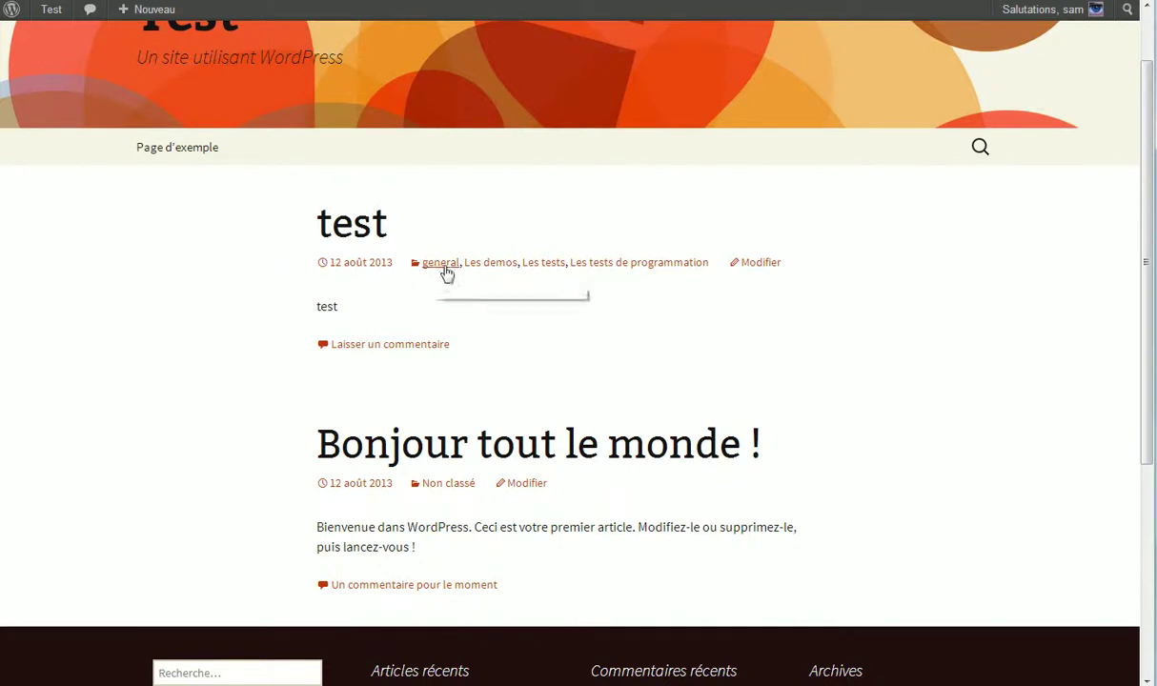
pyautogui.moveTo(718, 271); pyautogui.dragTo(416, 266)
pyautogui.click(562, 361)
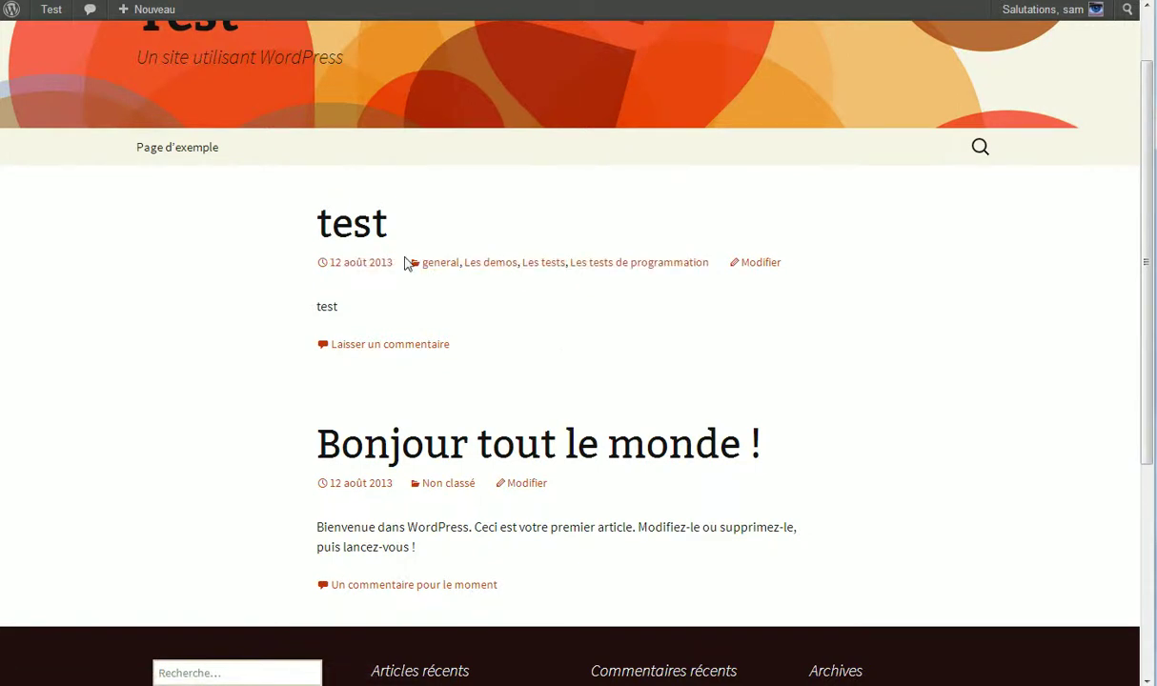
# Step: View the archive page of the category Les demos from the article "test", and return to the previous page
pyautogui.click(497, 267)
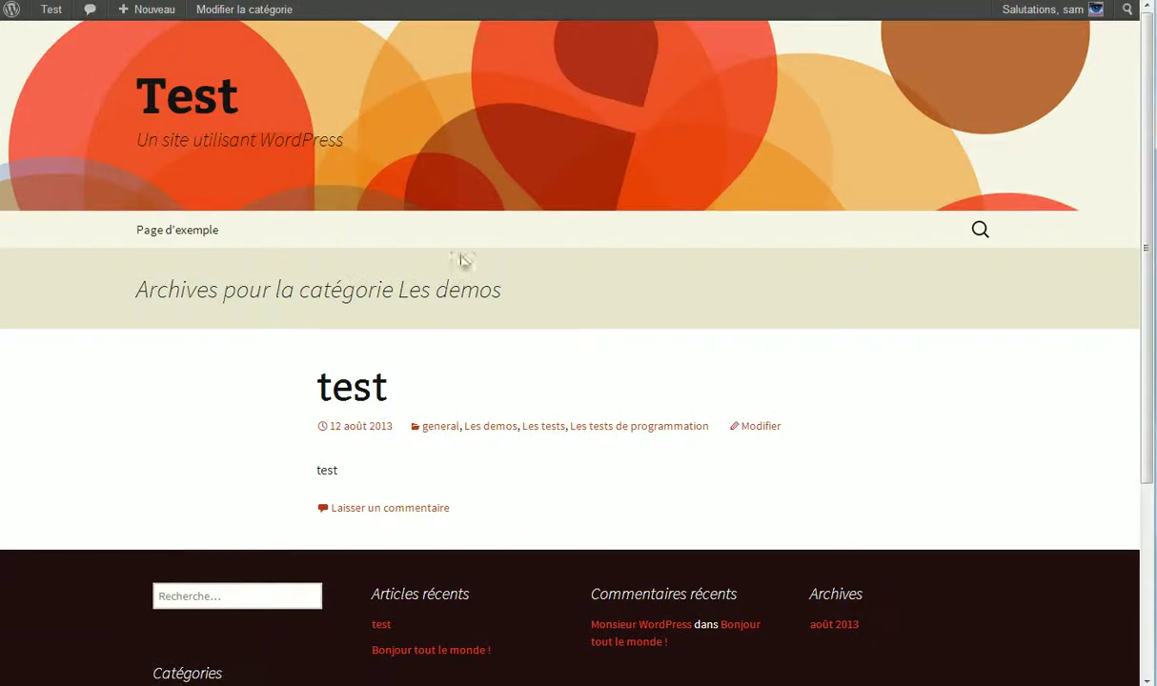
pyautogui.moveTo(136, 291); pyautogui.dragTo(604, 299)
pyautogui.hotkey('alt', 'Left')
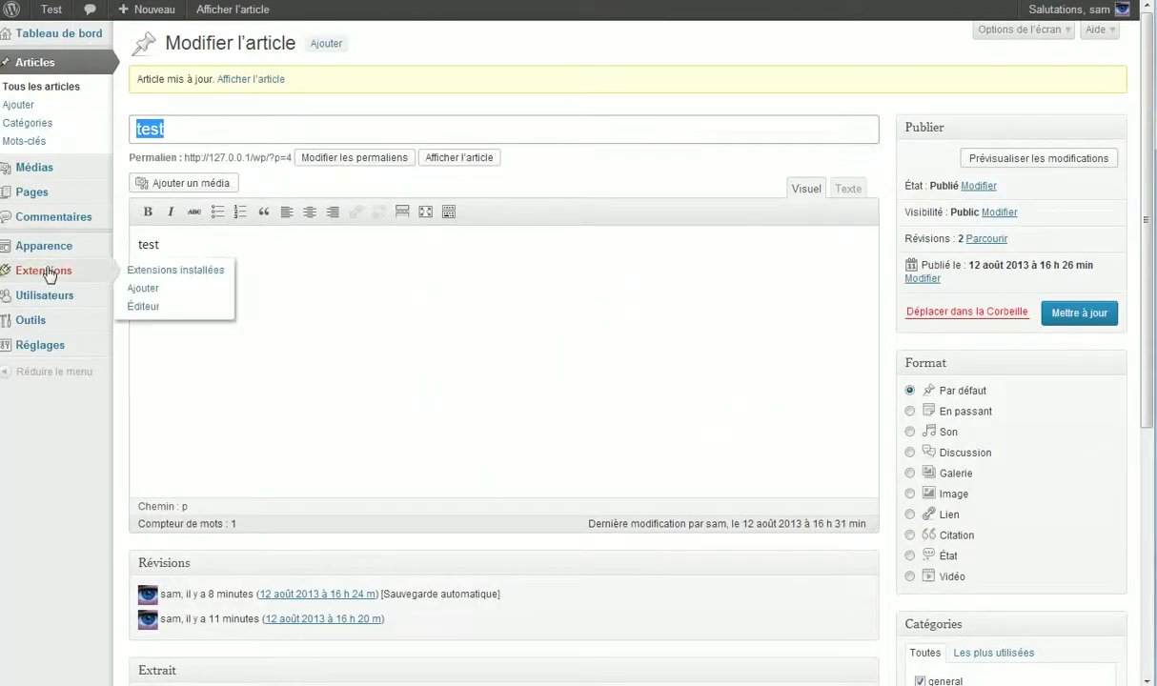
pyautogui.moveTo(33, 248)
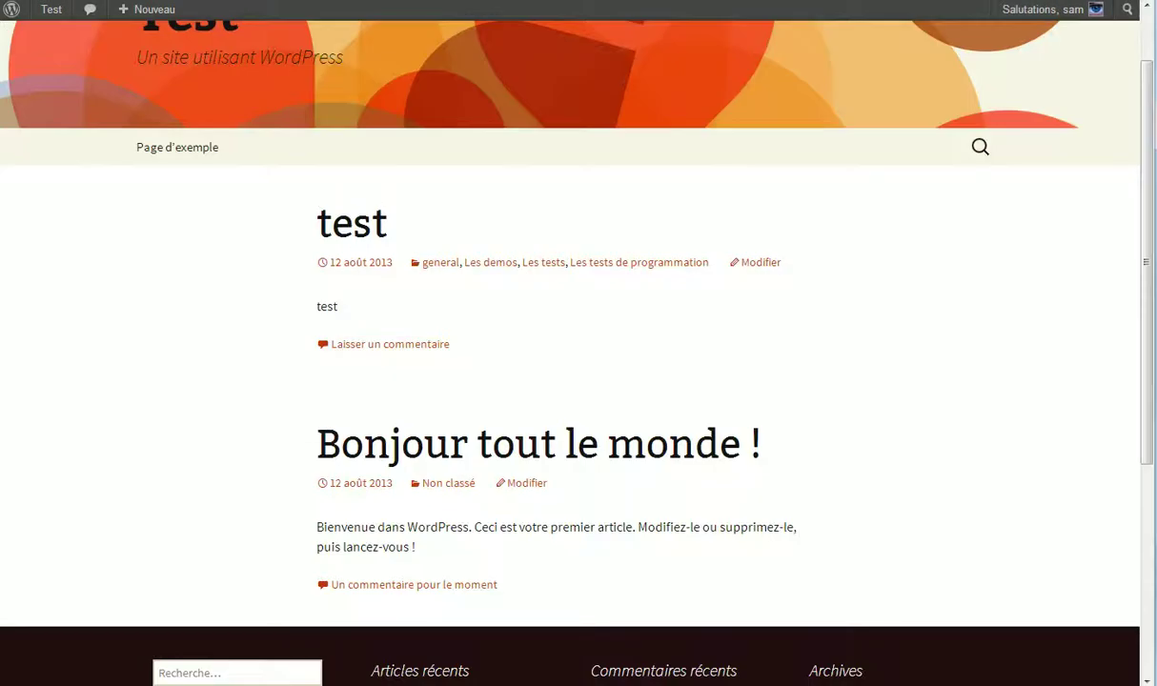
# Step: Examine the Catégories list in the home page's footer and compare it with the categories shown under the articles
pyautogui.scroll(1, 252, 59)
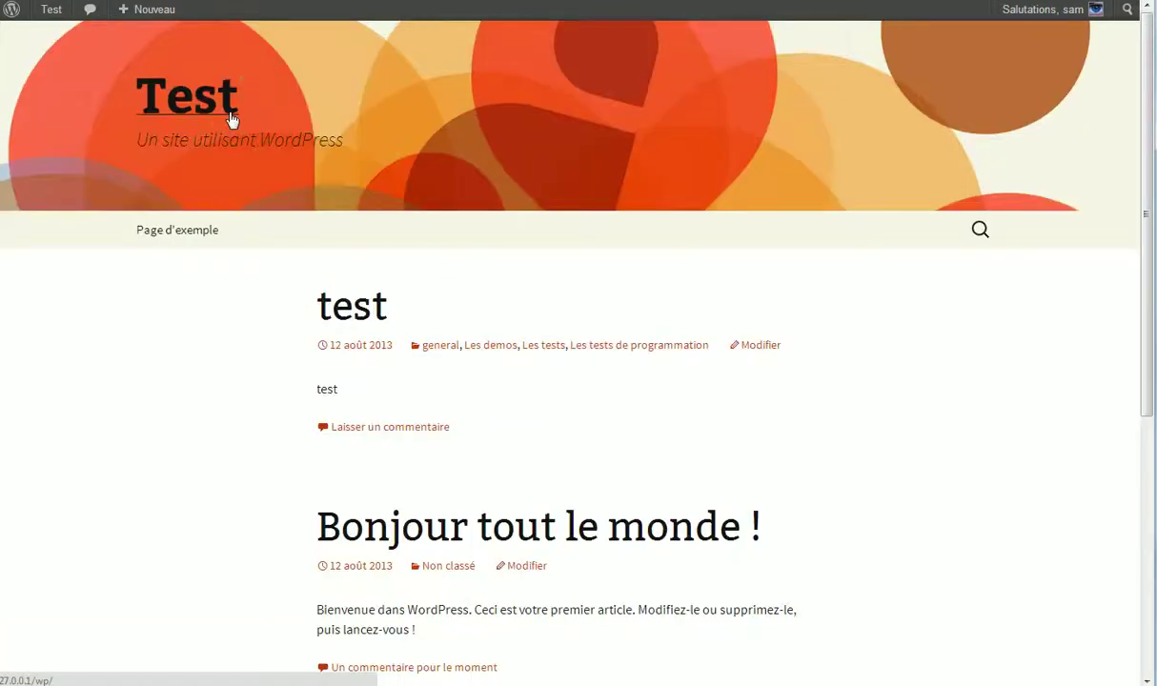
pyautogui.scroll(-4, 401, 113)
pyautogui.scroll(4, 467, 121)
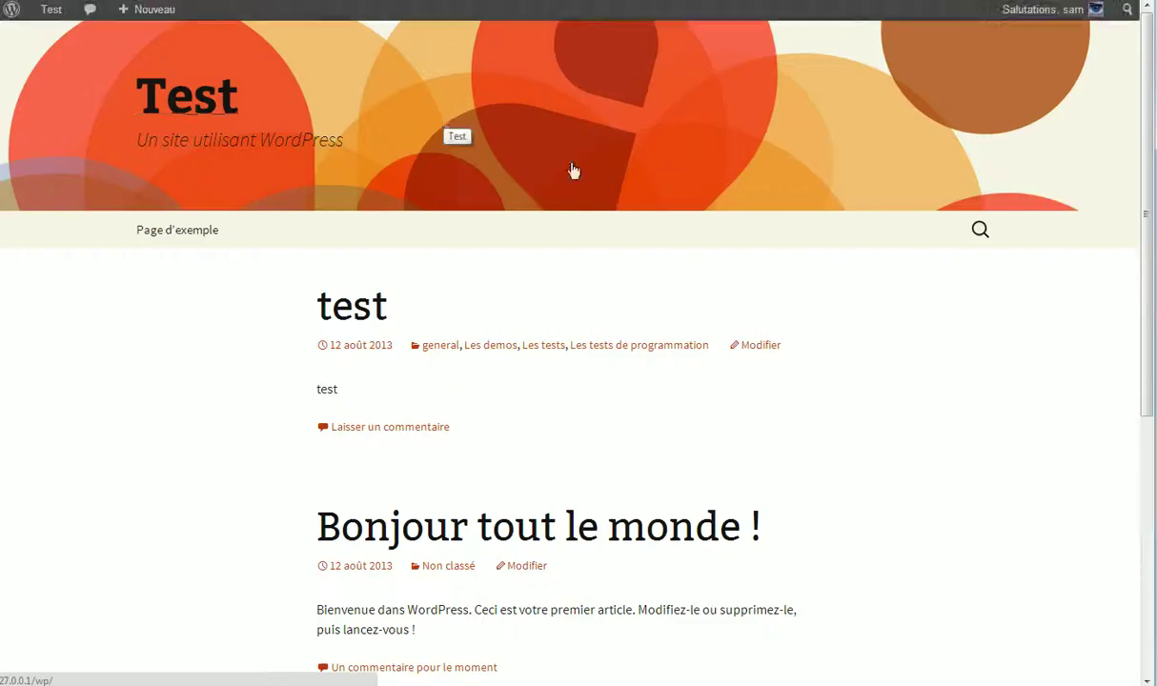
pyautogui.scroll(-5, 506, 190)
pyautogui.moveTo(82, 408); pyautogui.dragTo(314, 586)
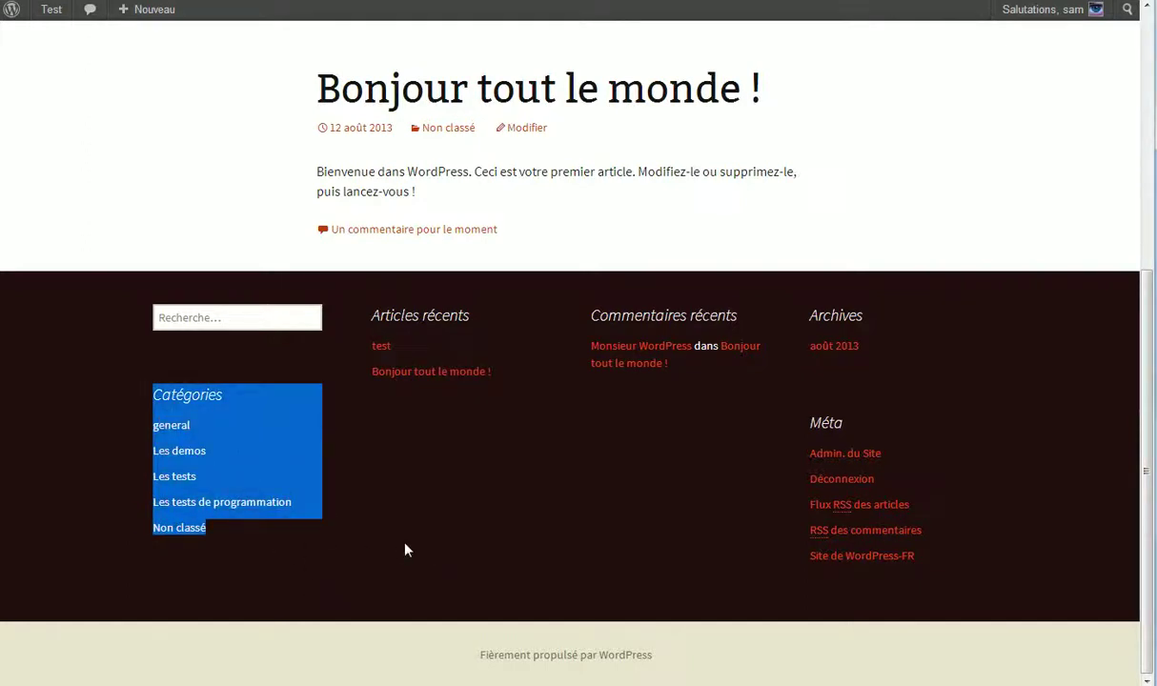
pyautogui.click(106, 408)
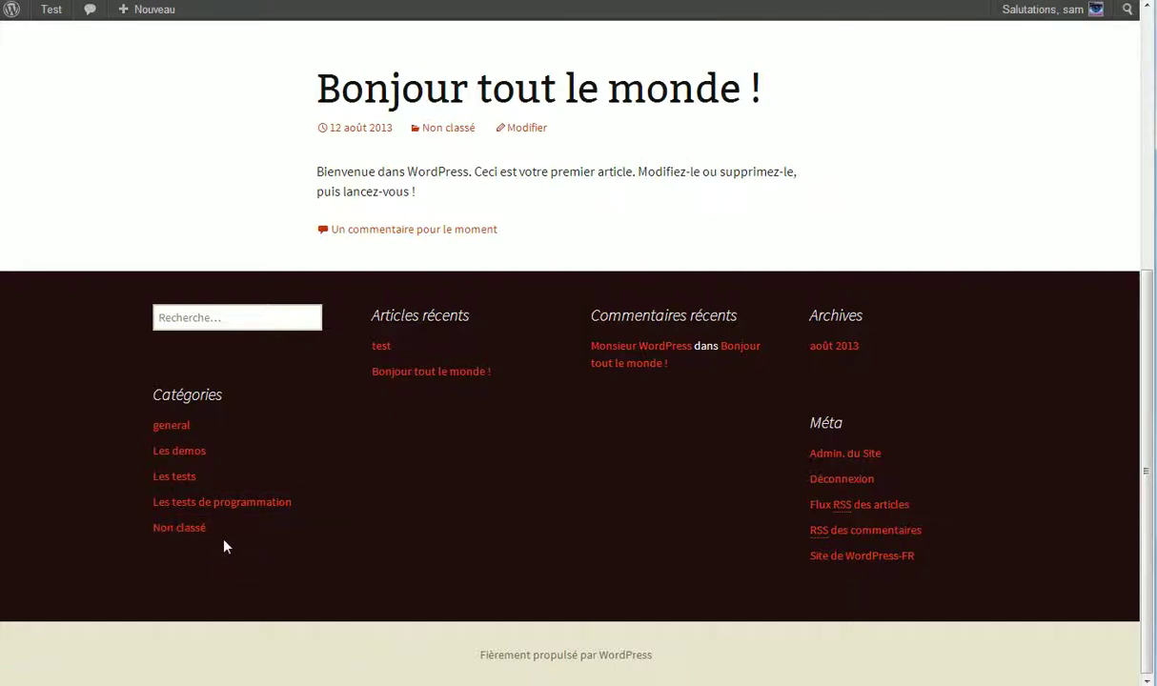
pyautogui.scroll(1, 229, 548)
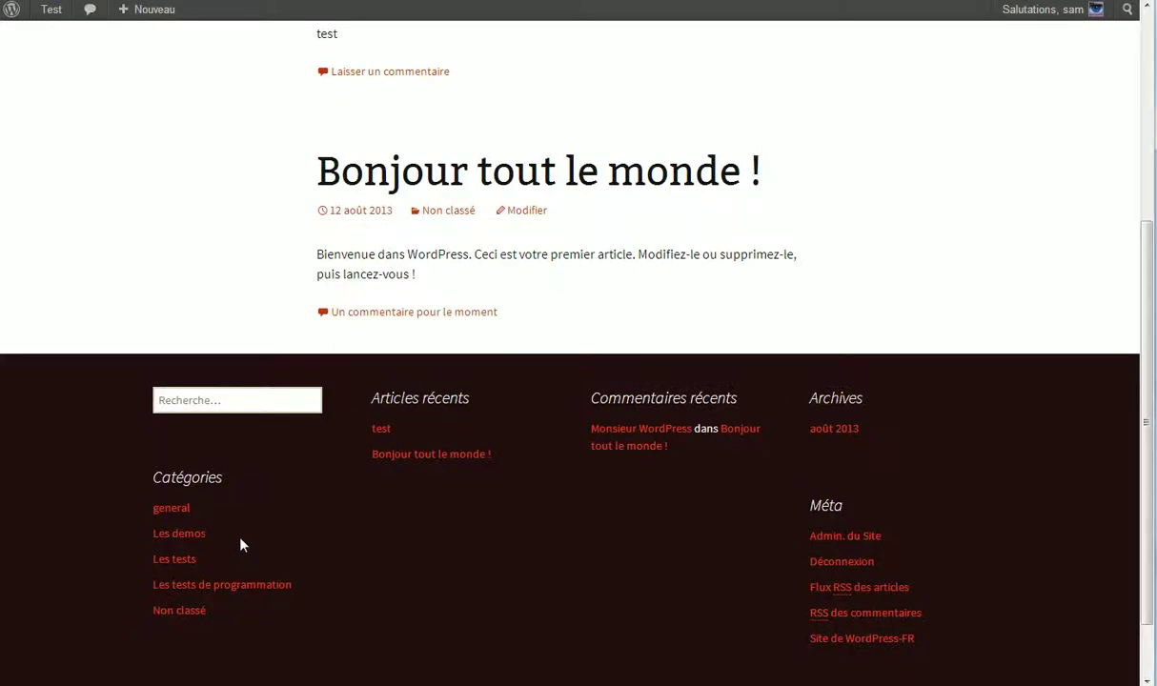
pyautogui.scroll(4, 330, 562)
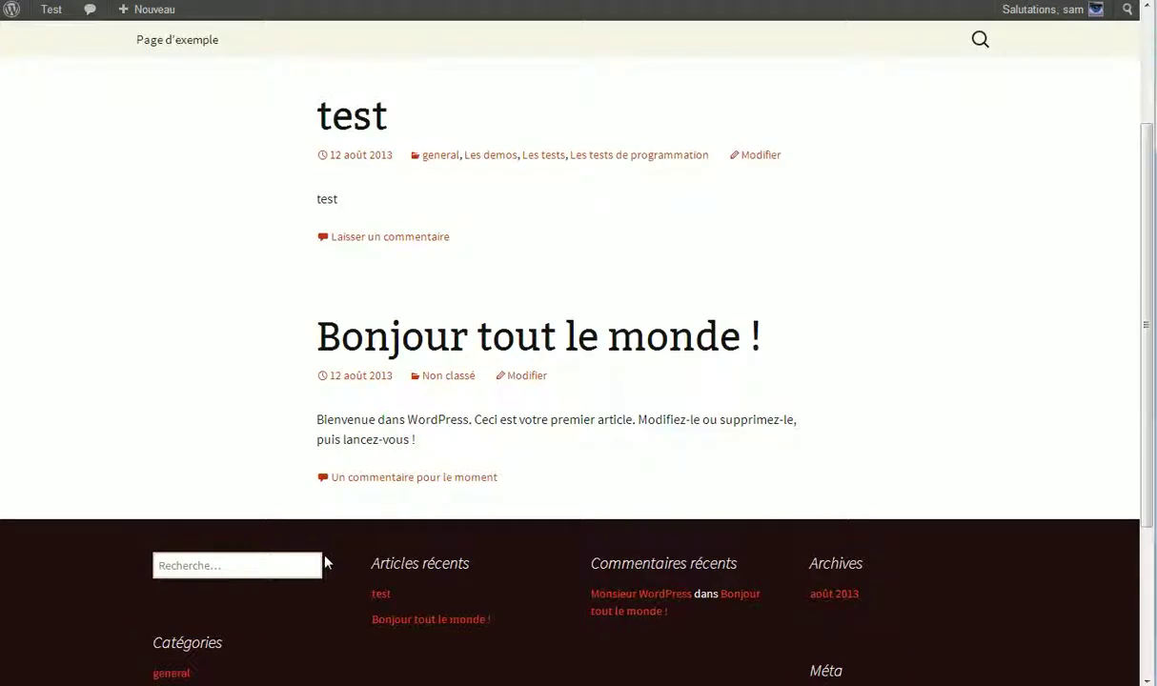